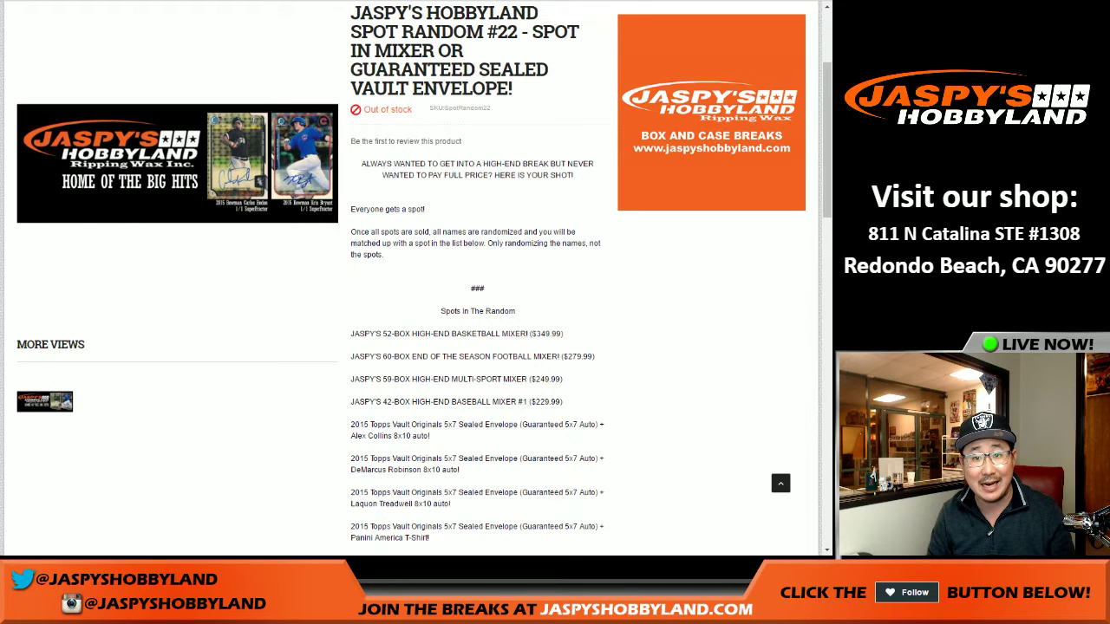
Step: Review the full list of participant names entered in the RANDOM.ORG List Randomizer, from first entry to last
{"action": "key", "text": "ctrl+Tab"}
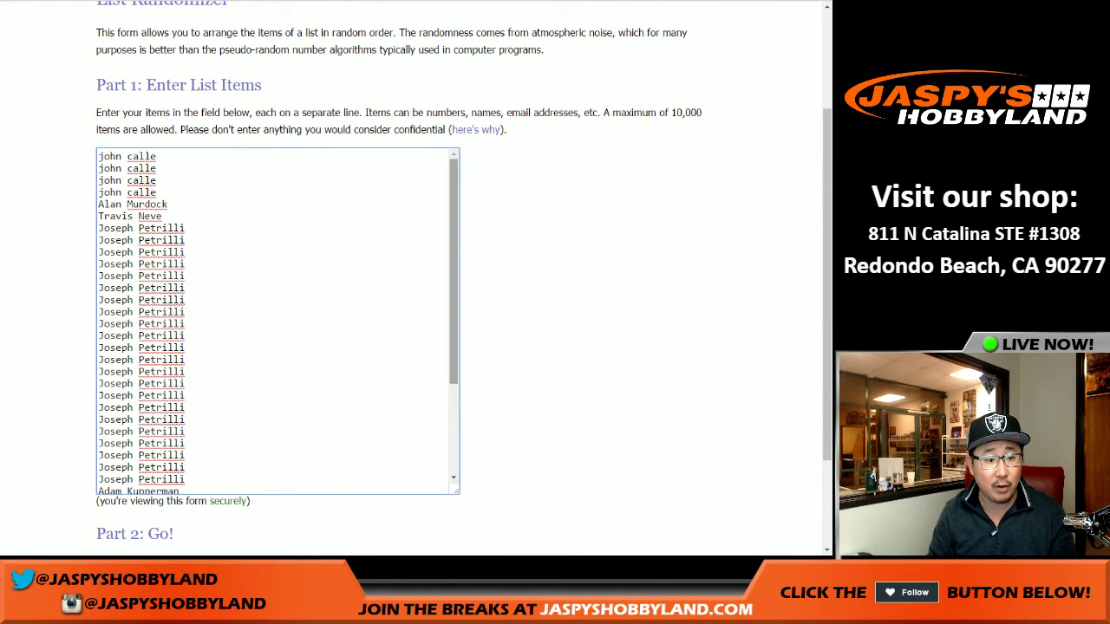
{"action": "left_click_drag", "start_coordinate": [453, 260], "coordinate": [453, 350]}
{"action": "scroll", "coordinate": [278, 321], "scroll_direction": "up", "scroll_amount": 4}
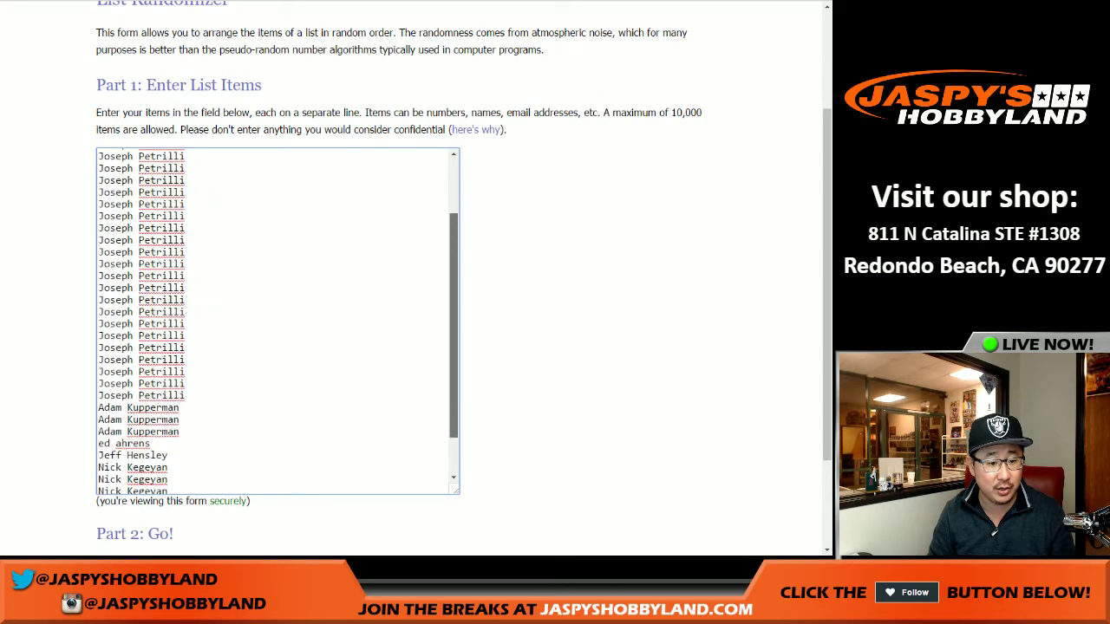
{"action": "scroll", "coordinate": [277, 321], "scroll_direction": "down", "scroll_amount": 4}
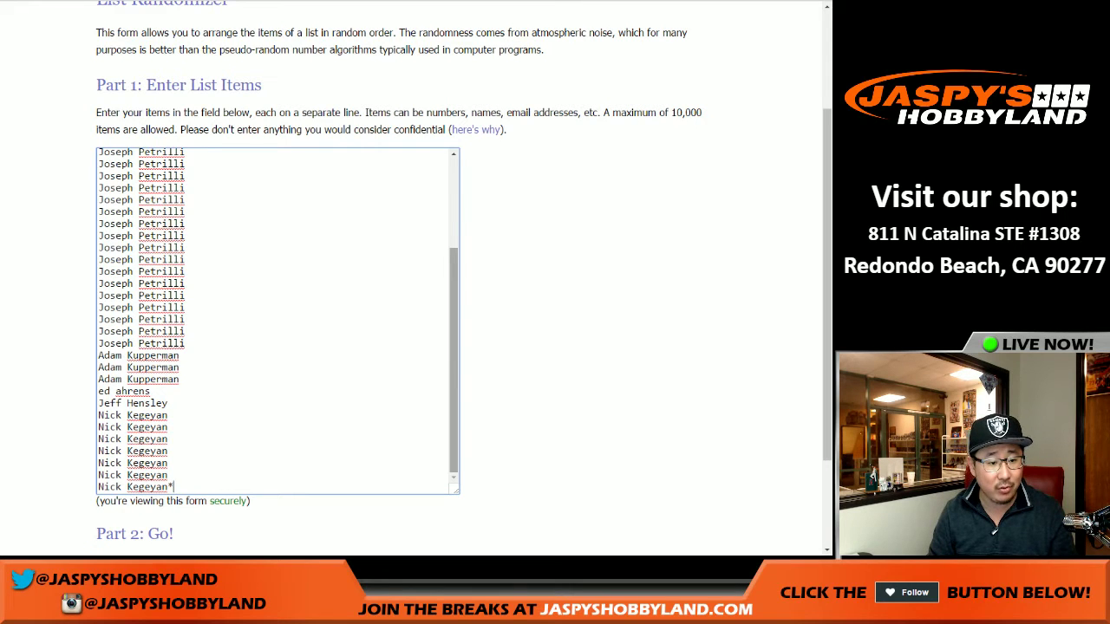
{"action": "scroll", "coordinate": [278, 321], "scroll_direction": "up", "scroll_amount": 2}
{"action": "scroll", "coordinate": [278, 321], "scroll_direction": "up", "scroll_amount": 2}
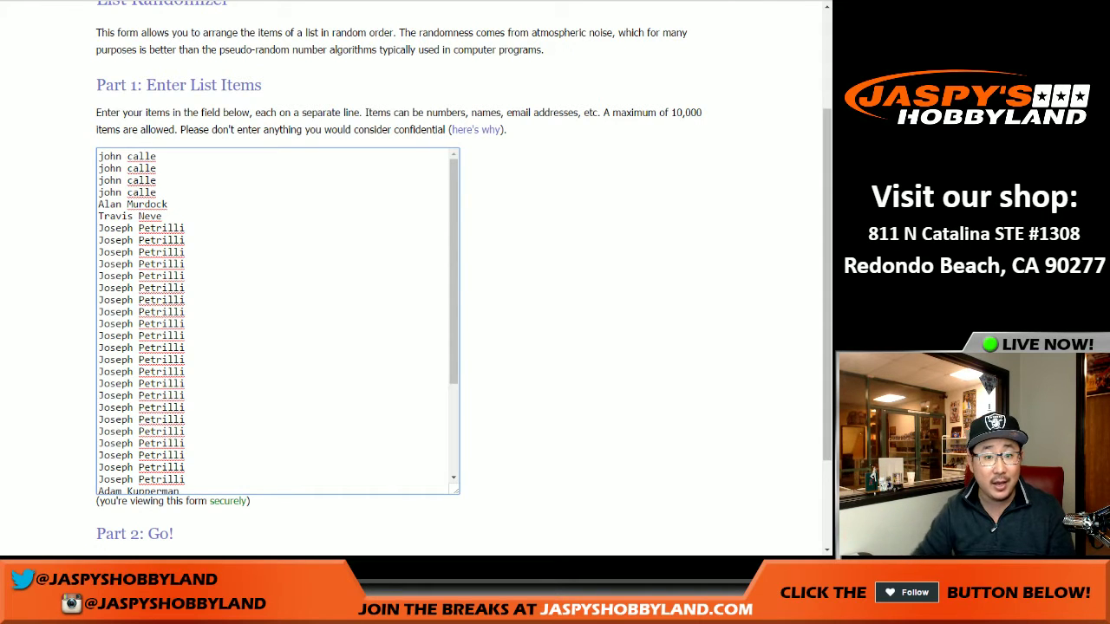
Step: Go through the prize rows in the Spot Random/Filler #22 spreadsheet, highlighting the four mixers together and rows 5 to 8 one by one
{"action": "key", "text": "ctrl+Tab"}
{"action": "left_click_drag", "start_coordinate": [11, 78], "coordinate": [11, 93]}
{"action": "key", "text": "shift+Down"}
{"action": "key", "text": "shift+Down"}
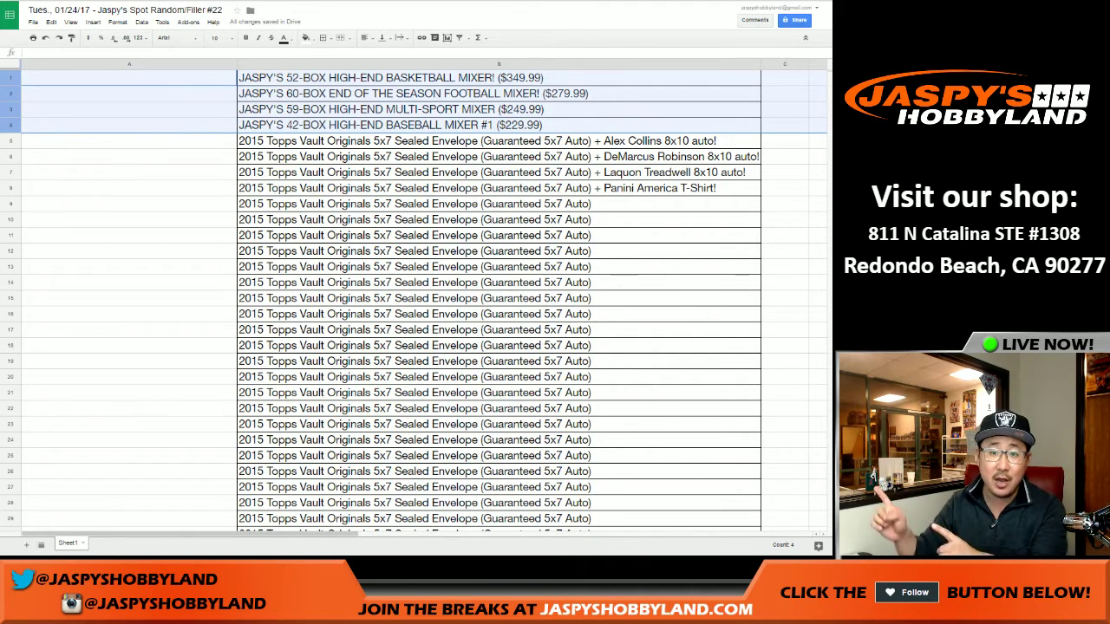
{"action": "left_click", "coordinate": [10, 140]}
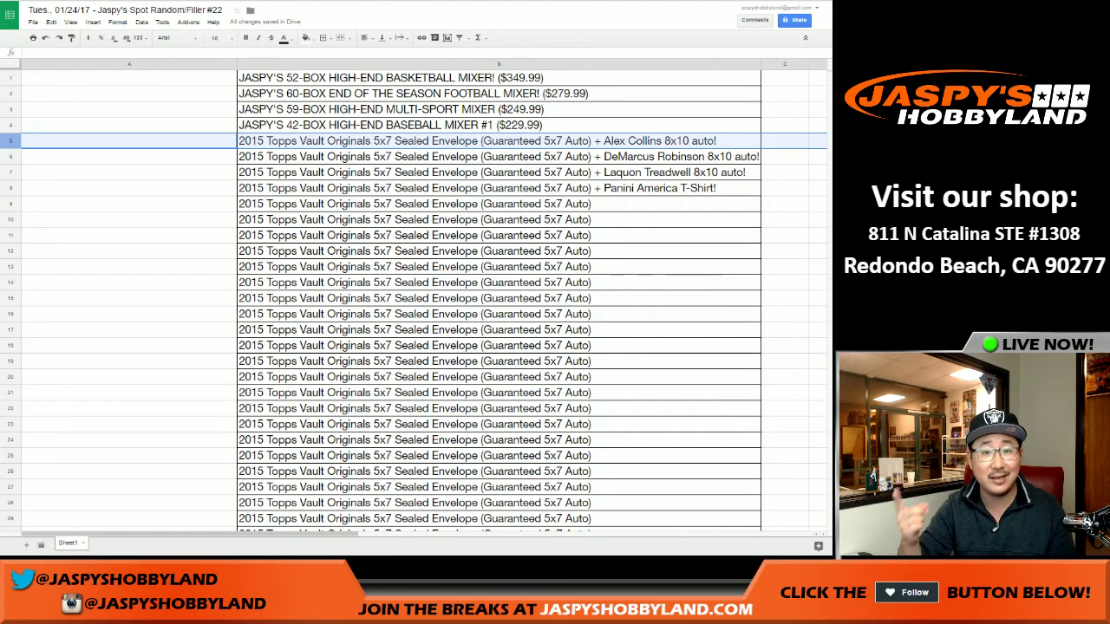
{"action": "left_click", "coordinate": [10, 157]}
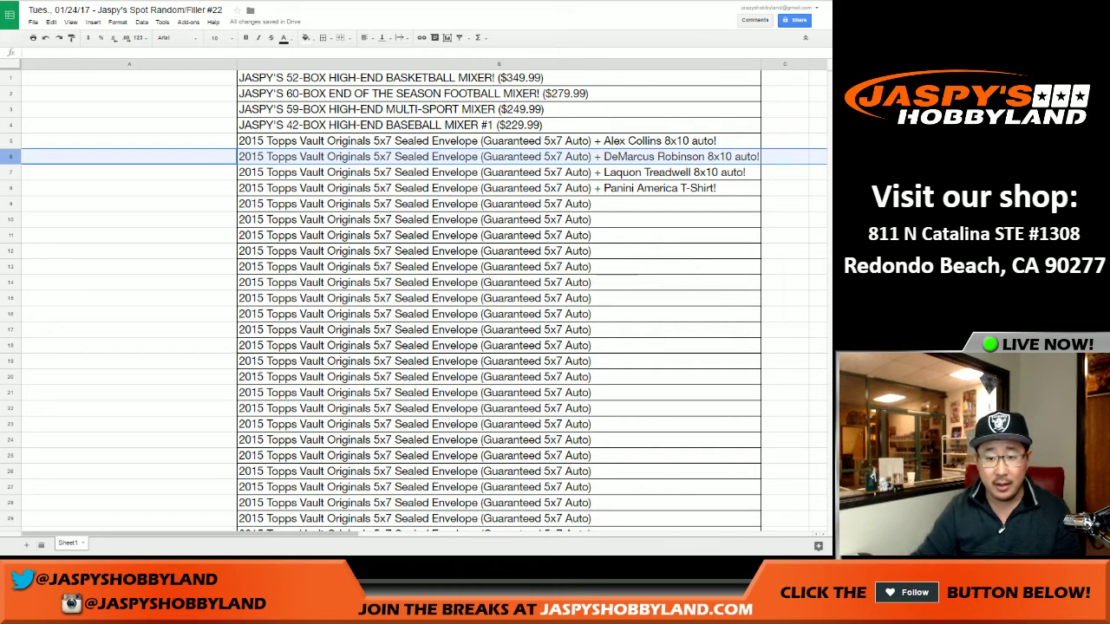
{"action": "left_click", "coordinate": [10, 173]}
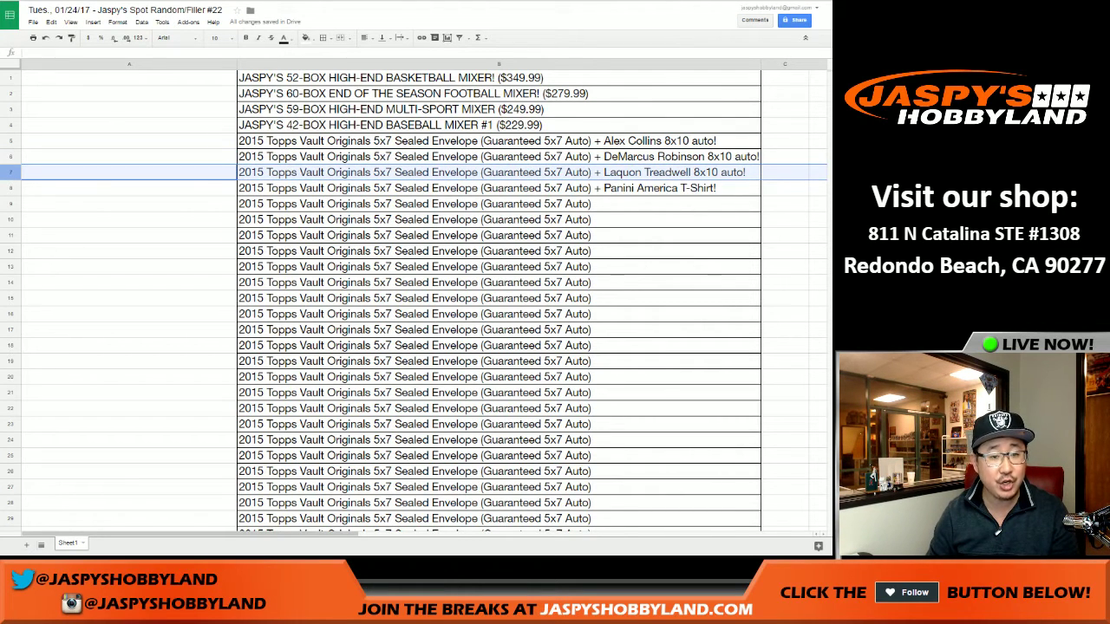
{"action": "left_click", "coordinate": [11, 188]}
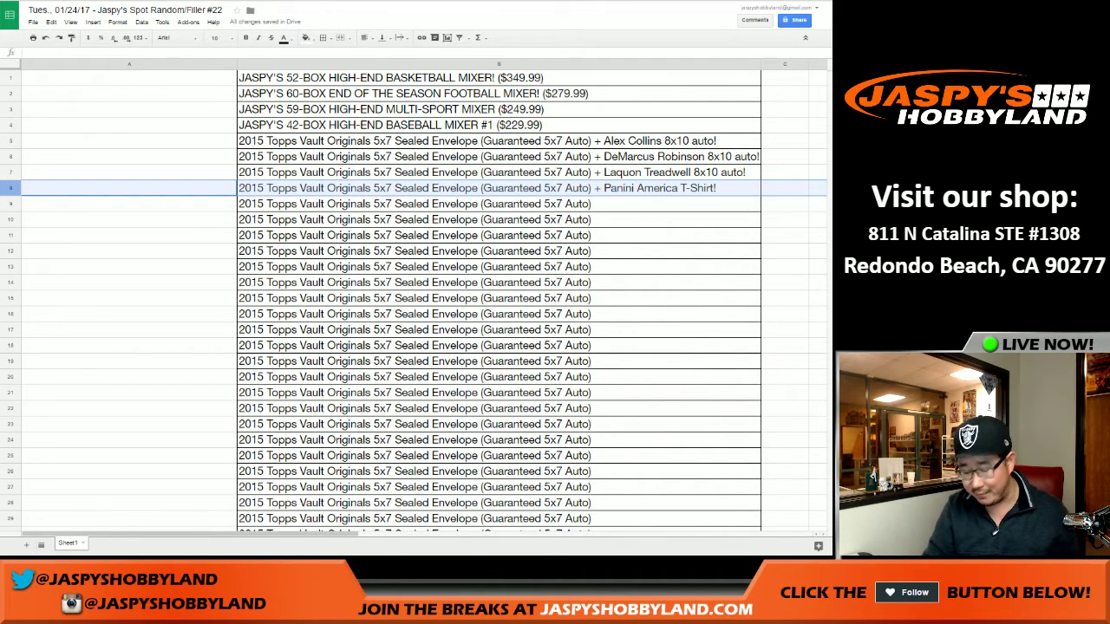
{"action": "left_click", "coordinate": [499, 78]}
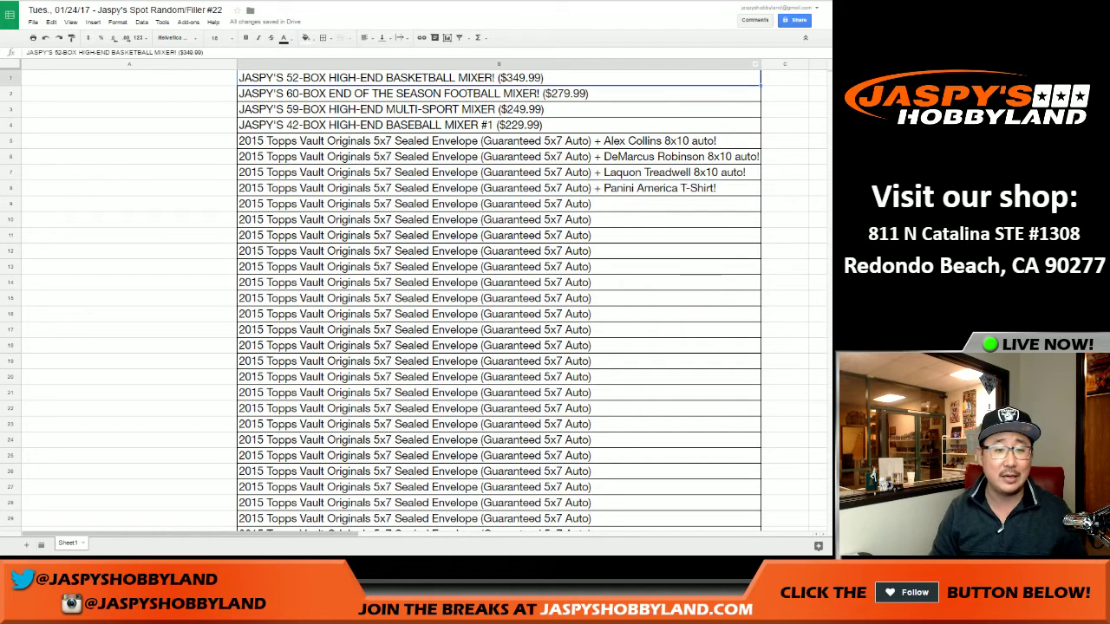
Step: Roll two dice in the RANDOM.ORG Dice Roller
{"action": "key", "text": "ctrl+Tab"}
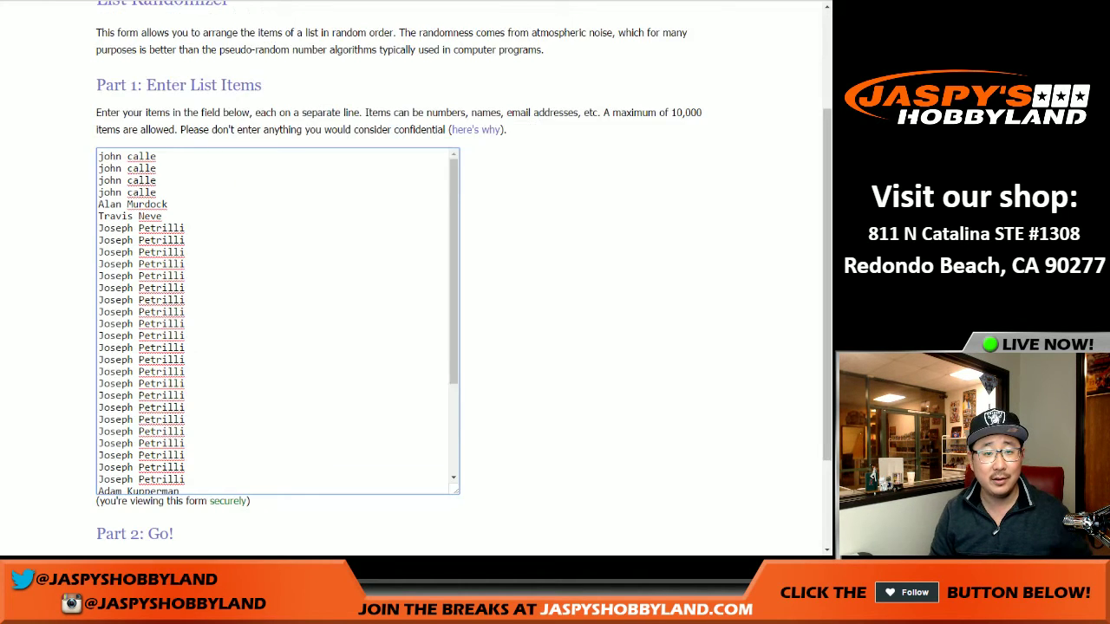
{"action": "key", "text": "ctrl+Tab"}
{"action": "left_click", "coordinate": [128, 258]}
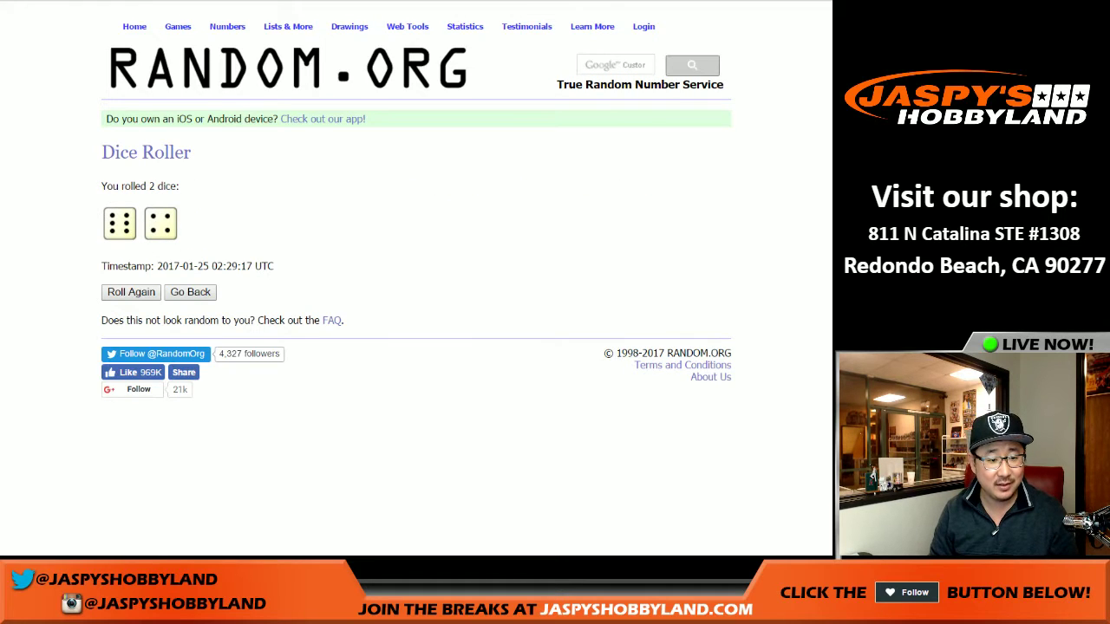
Step: Randomize the participant list 10 times in the List Randomizer
{"action": "key", "text": "ctrl+Tab"}
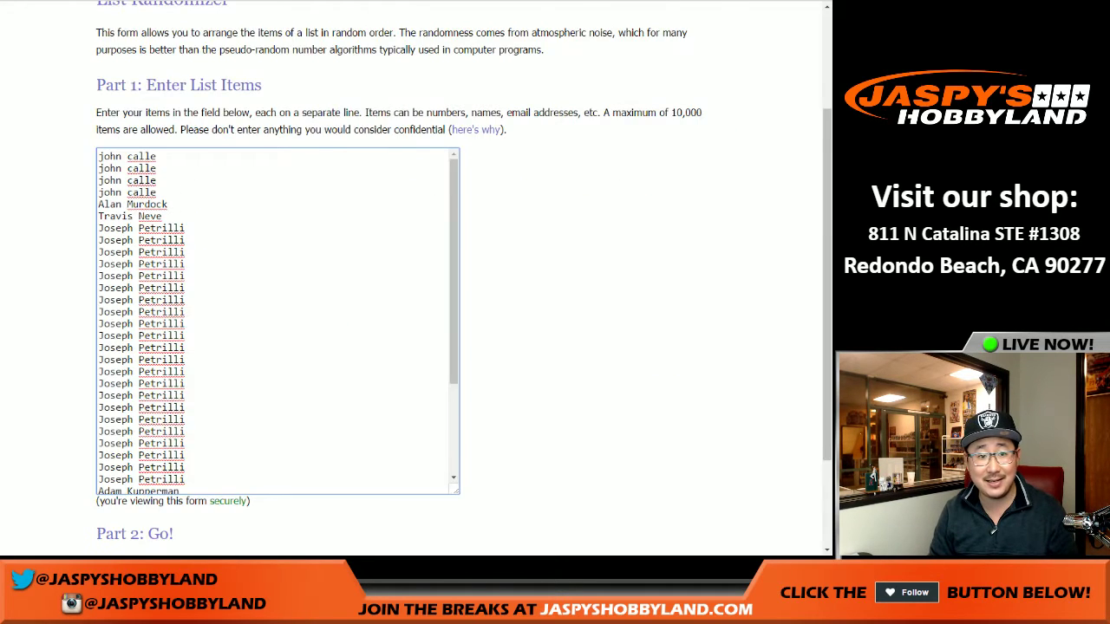
{"action": "scroll", "coordinate": [128, 520], "scroll_direction": "down", "scroll_amount": 2}
{"action": "left_click", "coordinate": [128, 457]}
{"action": "scroll", "coordinate": [127, 457], "scroll_direction": "down", "scroll_amount": 4}
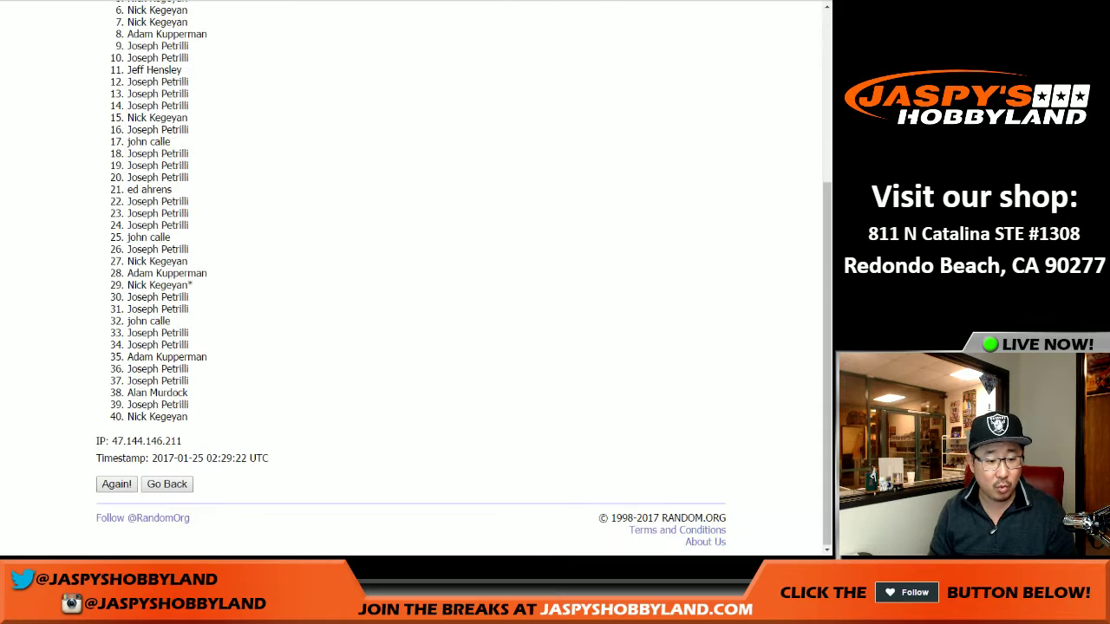
{"action": "left_click", "coordinate": [117, 484]}
{"action": "scroll", "coordinate": [117, 484], "scroll_direction": "down", "scroll_amount": 4}
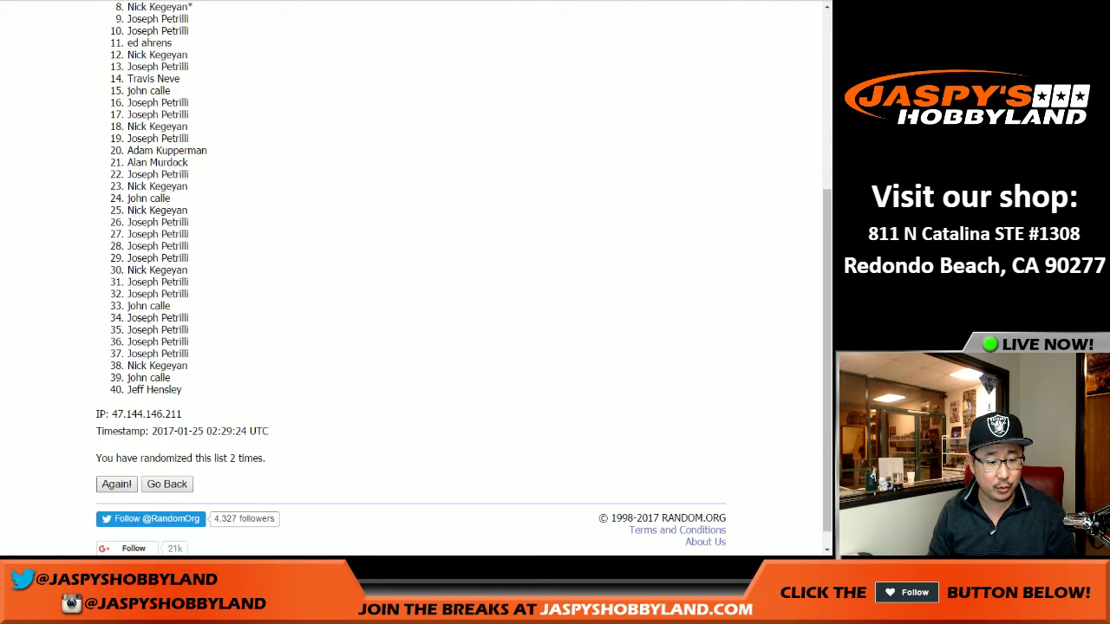
{"action": "key", "text": "Return"}
{"action": "key", "text": "End"}
{"action": "key", "text": "Return"}
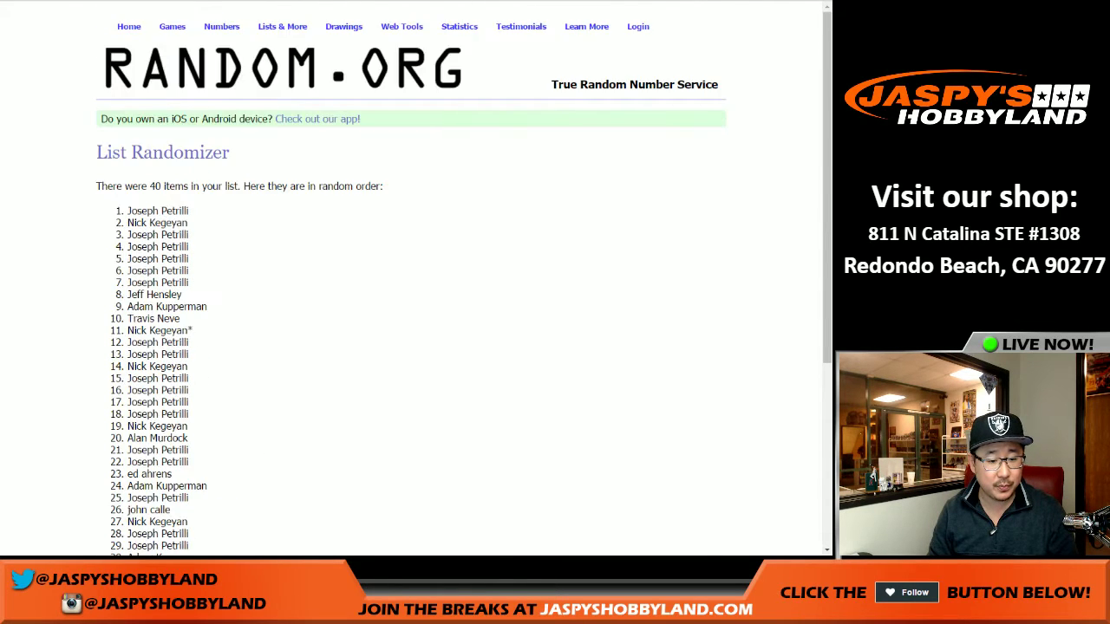
{"action": "key", "text": "End"}
{"action": "key", "text": "Return"}
{"action": "key", "text": "End"}
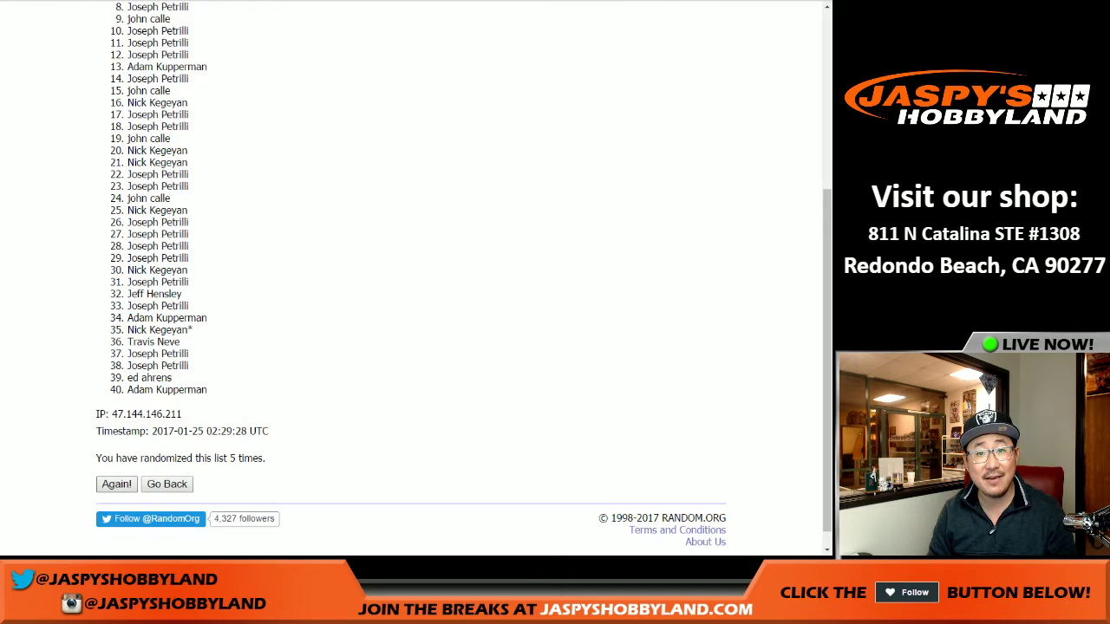
{"action": "key", "text": "Return"}
{"action": "key", "text": "End"}
{"action": "key", "text": "Return"}
{"action": "key", "text": "End"}
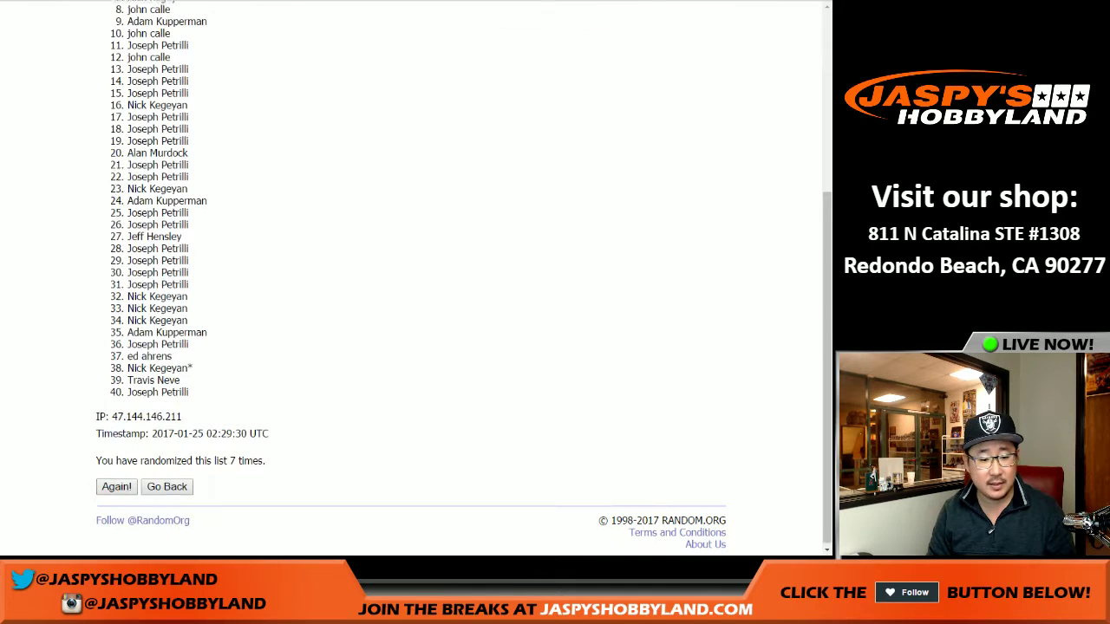
{"action": "key", "text": "Return"}
{"action": "key", "text": "End"}
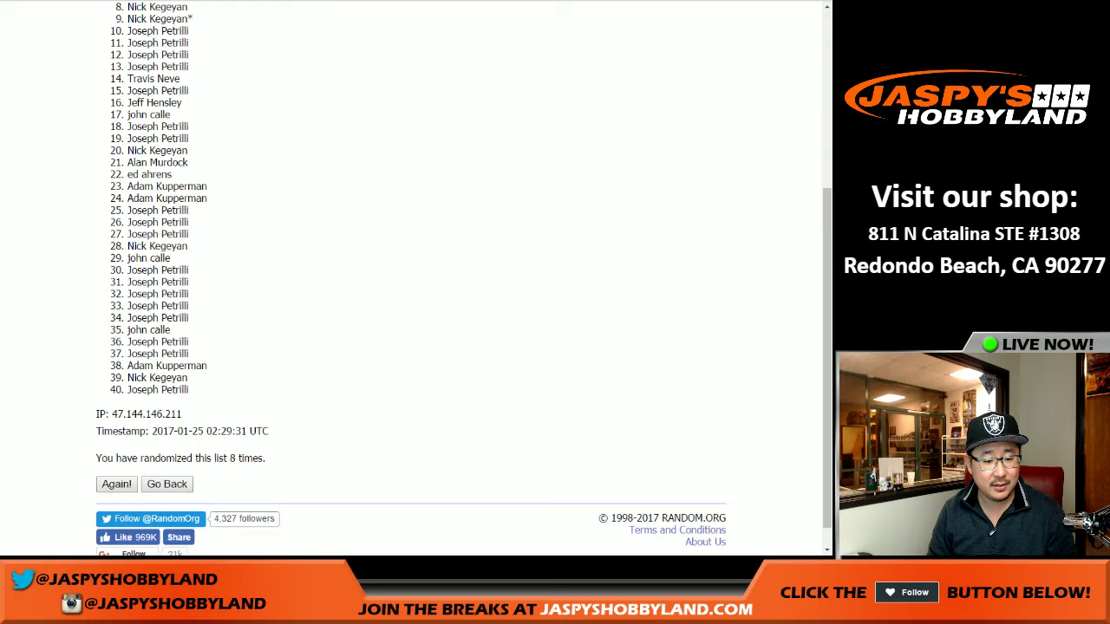
{"action": "key", "text": "Return"}
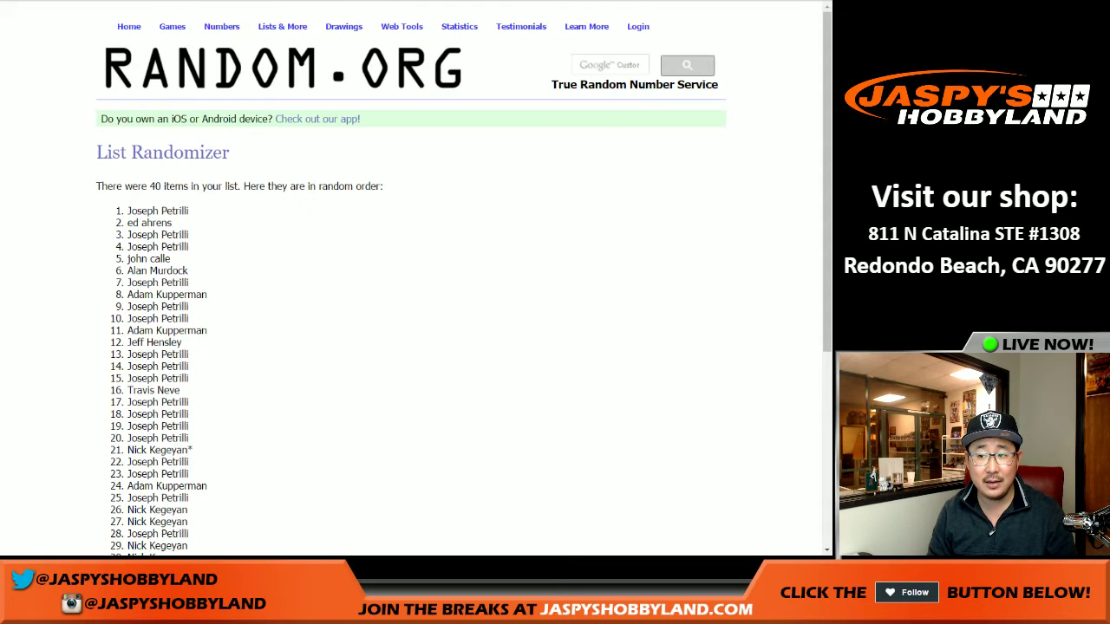
{"action": "key", "text": "End"}
{"action": "key", "text": "Return"}
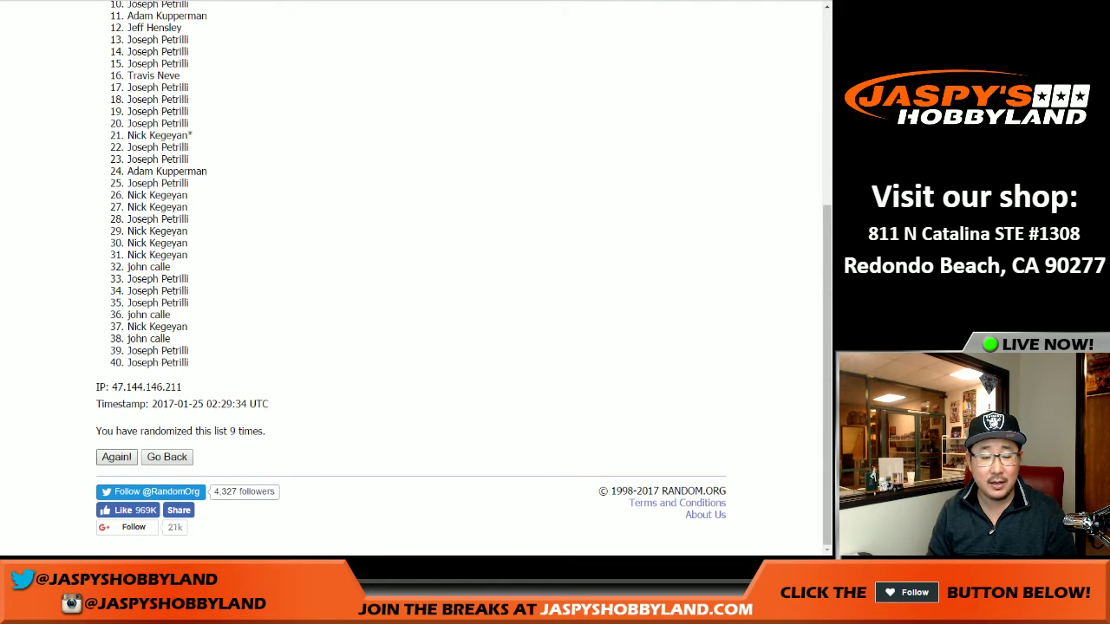
{"action": "left_click", "coordinate": [116, 457]}
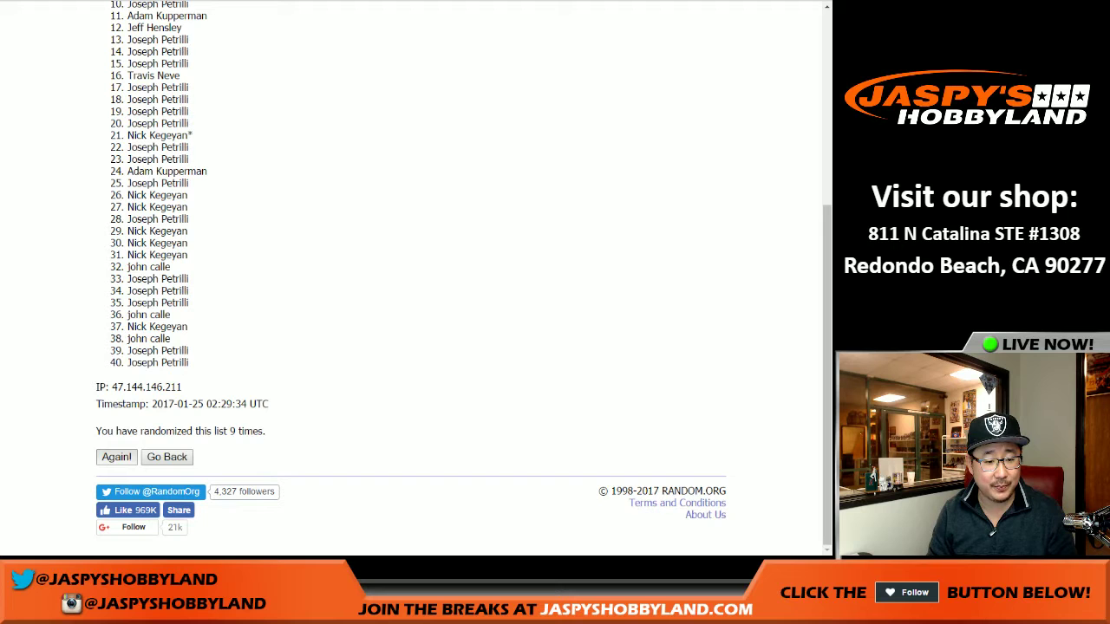
{"action": "key", "text": "End"}
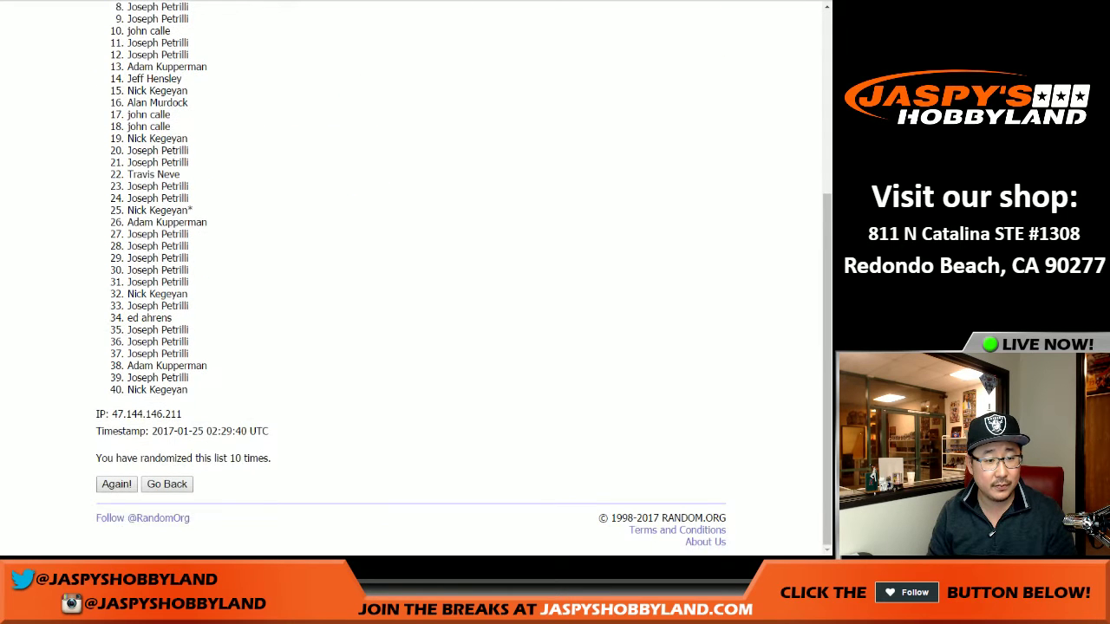
Step: Recheck the dice roll and examine the final randomized order, highlighting the first four names
{"action": "key", "text": "ctrl+shift+Tab"}
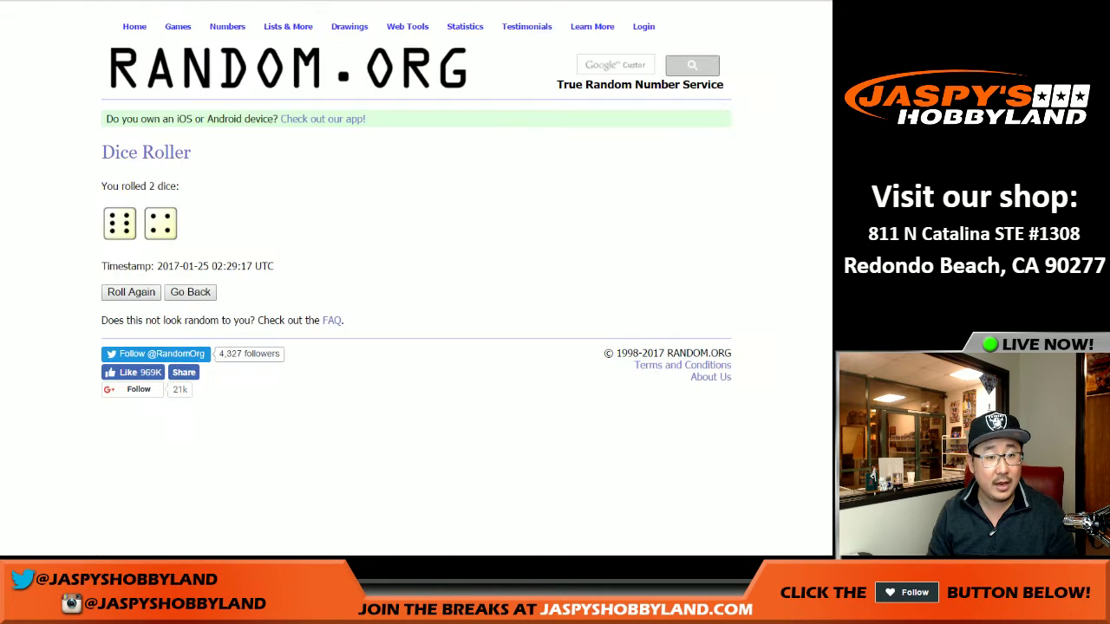
{"action": "key", "text": "ctrl+Tab"}
{"action": "scroll", "coordinate": [416, 278], "scroll_direction": "up", "scroll_amount": 2}
{"action": "scroll", "coordinate": [417, 277], "scroll_direction": "up", "scroll_amount": 1}
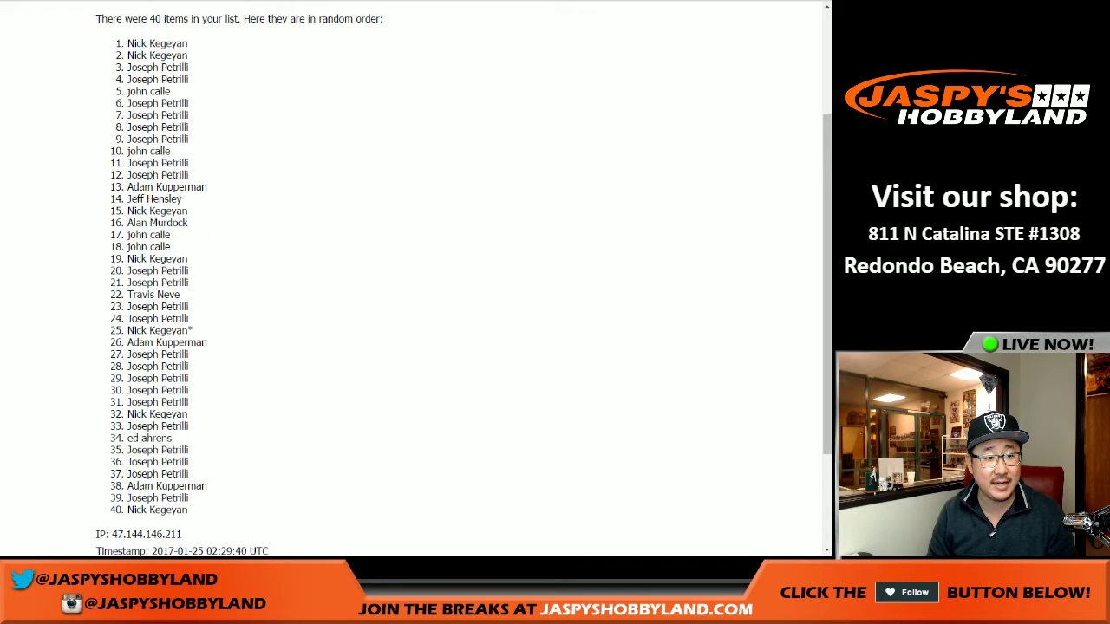
{"action": "left_click_drag", "start_coordinate": [127, 43], "coordinate": [189, 80]}
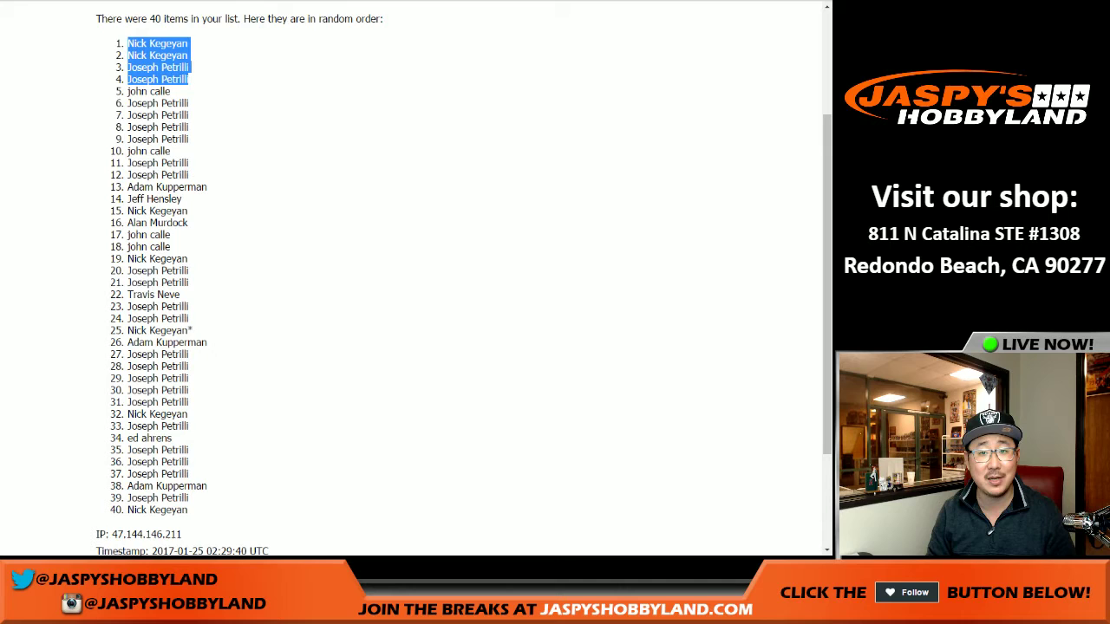
{"action": "left_click", "coordinate": [278, 104]}
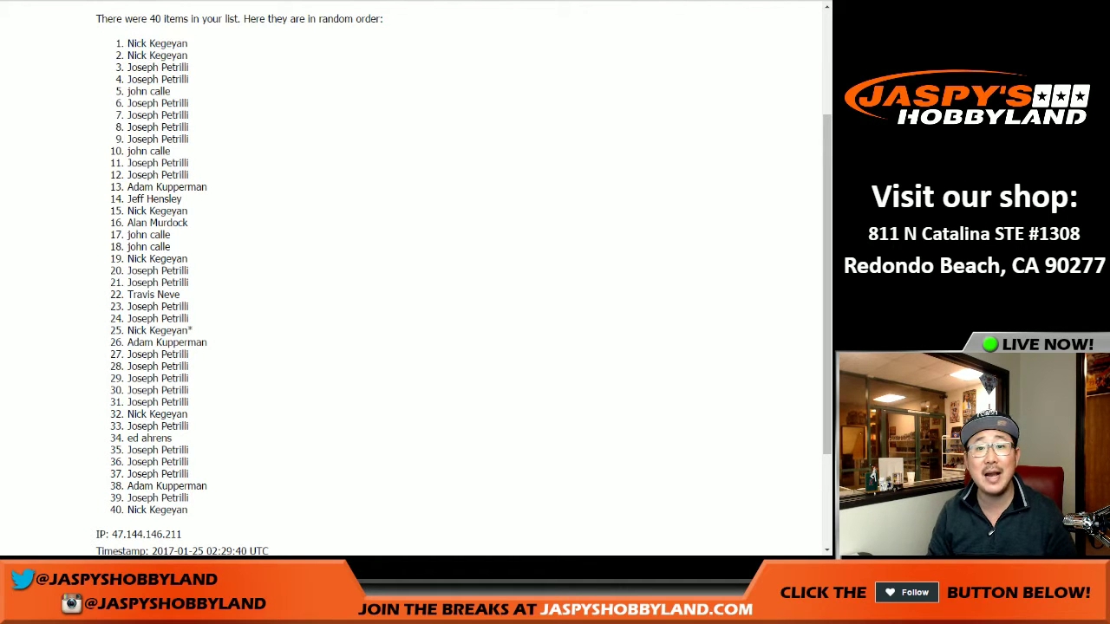
Step: Copy all 40 randomized names into column A of the prize spreadsheet, starting at cell A1
{"action": "left_click_drag", "start_coordinate": [128, 43], "coordinate": [191, 510]}
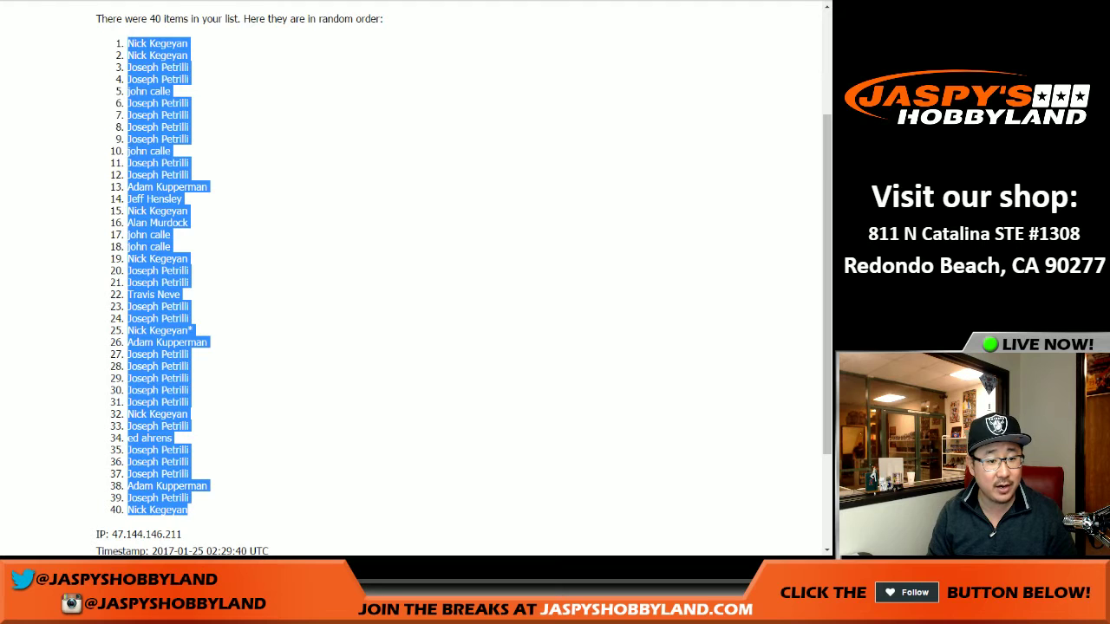
{"action": "key", "text": "ctrl+Tab"}
{"action": "right_click", "coordinate": [106, 80]}
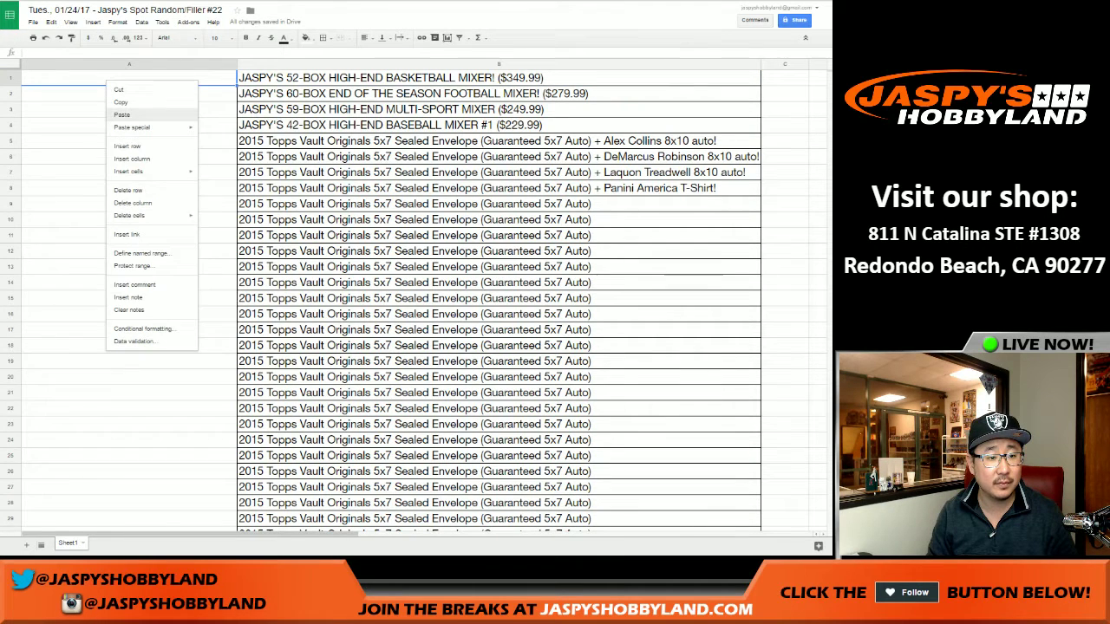
{"action": "left_click", "coordinate": [121, 115]}
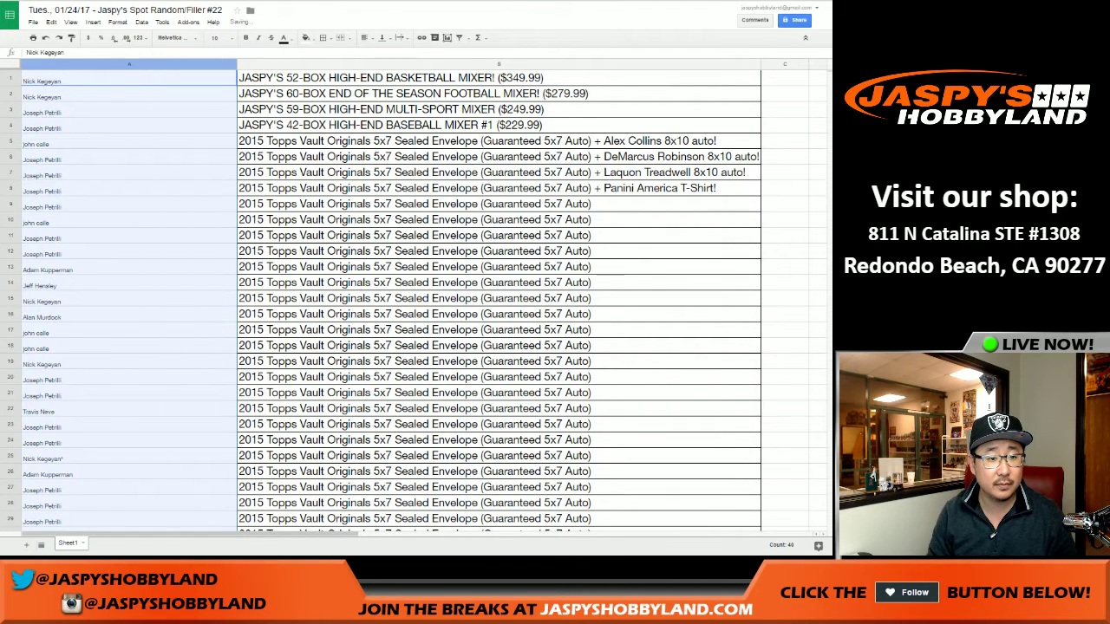
Step: Set the pasted names to font size 18 and fit column A's width to its contents
{"action": "left_click", "coordinate": [220, 38]}
{"action": "left_click", "coordinate": [223, 156]}
{"action": "left_click", "coordinate": [129, 78]}
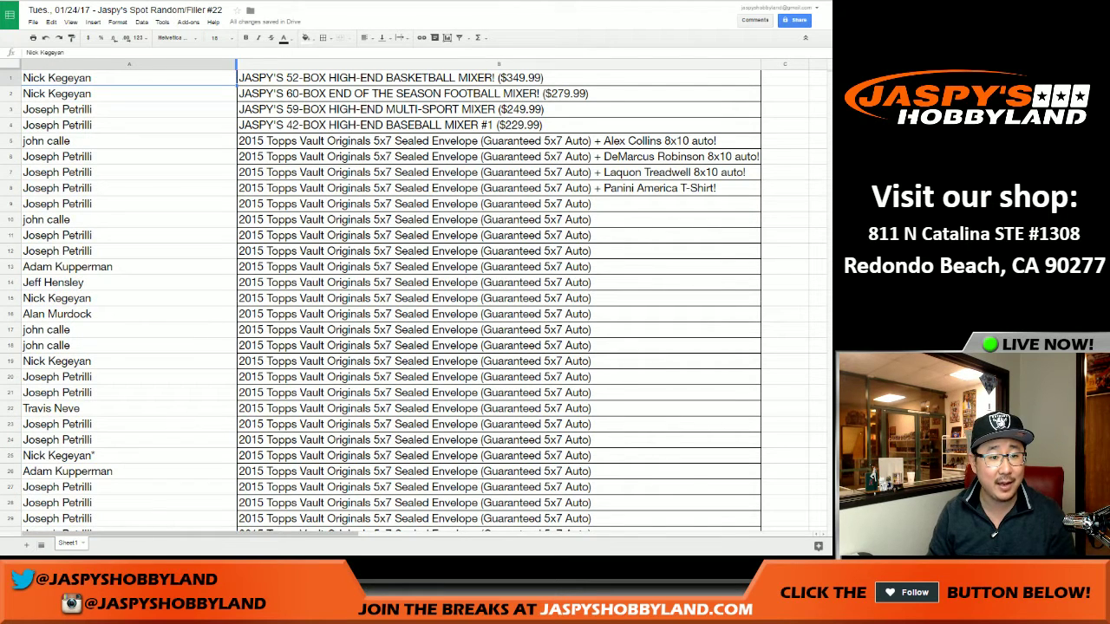
{"action": "double_click", "coordinate": [237, 64]}
Step: Highlight rows 1 to 4 one at a time to review who is matched with each mixer spot
{"action": "left_click", "coordinate": [11, 78]}
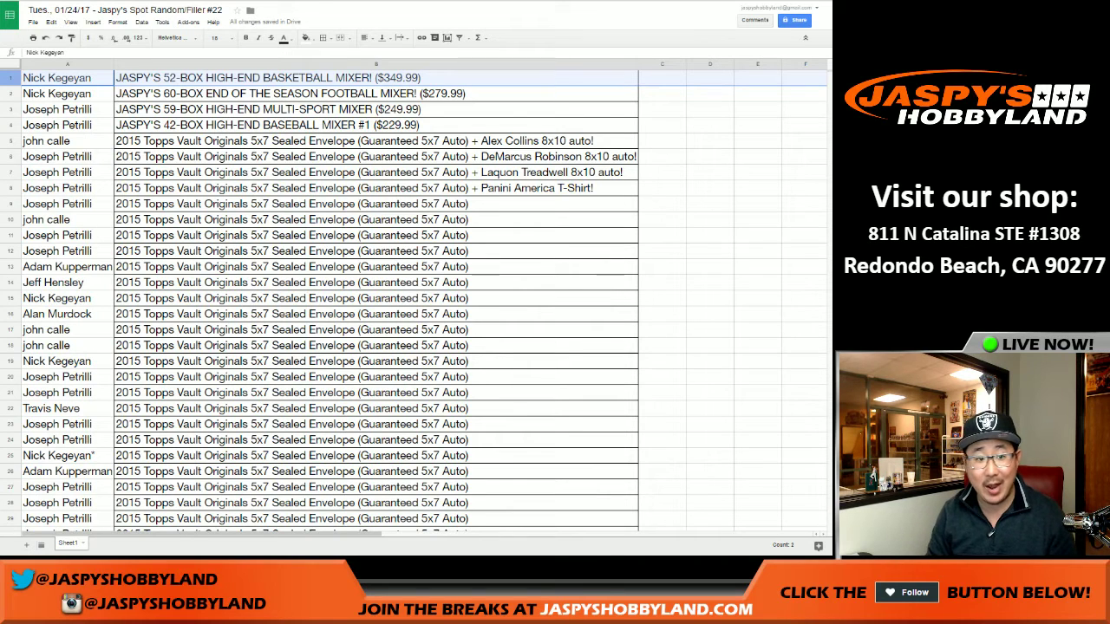
{"action": "left_click", "coordinate": [10, 93]}
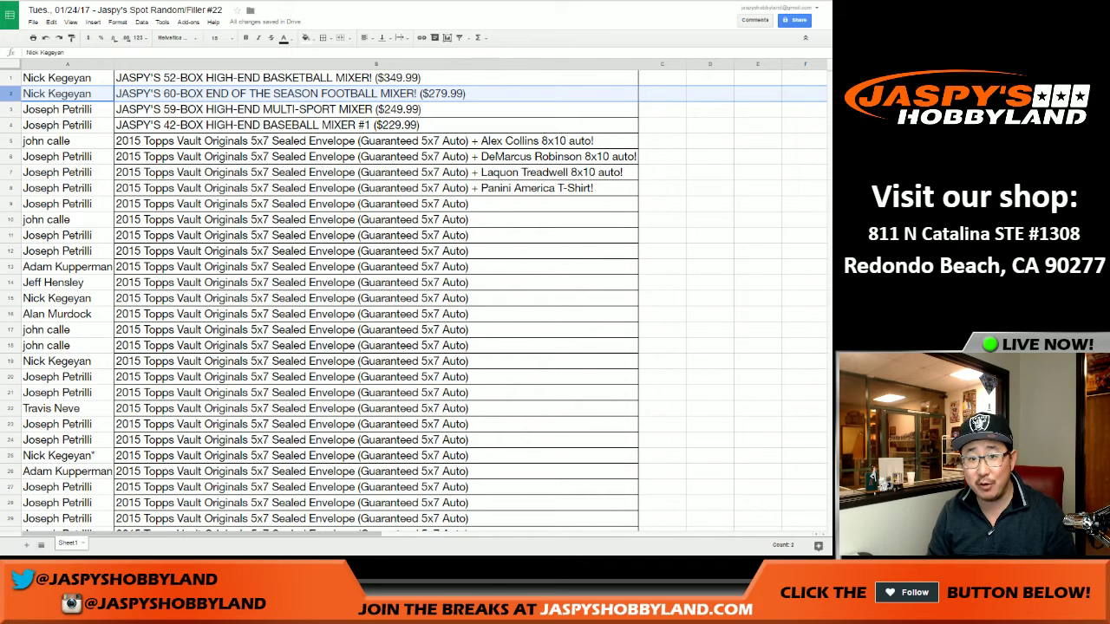
{"action": "left_click", "coordinate": [11, 109]}
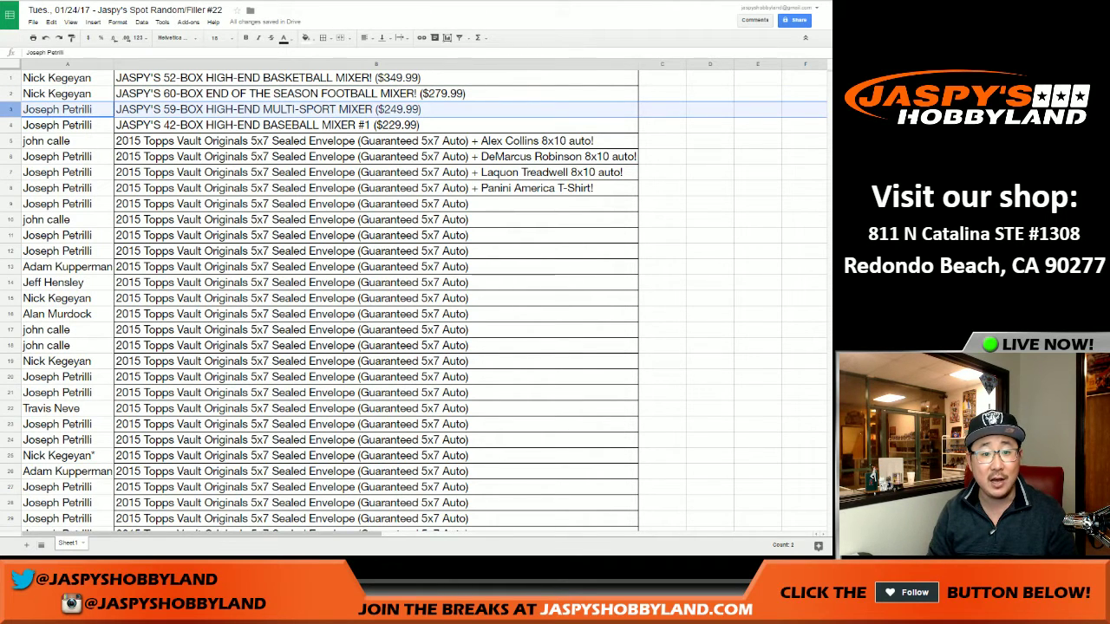
{"action": "left_click", "coordinate": [11, 125]}
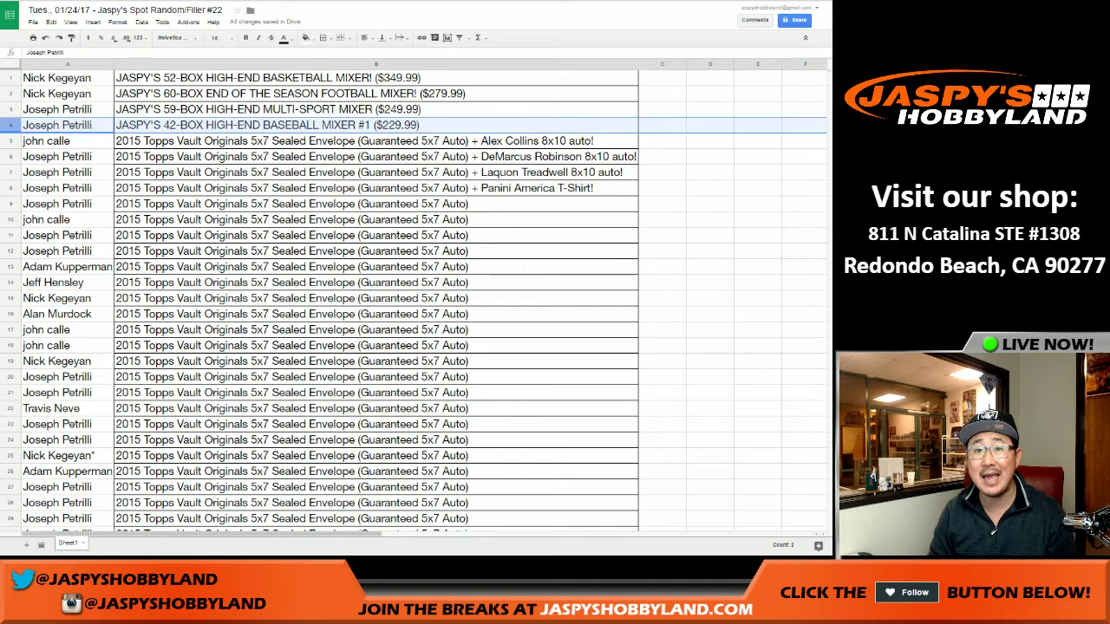
Step: Highlight row 5, then rows 6 to 8, to review who is matched with the sealed envelopes that include a bonus item
{"action": "left_click", "coordinate": [10, 141]}
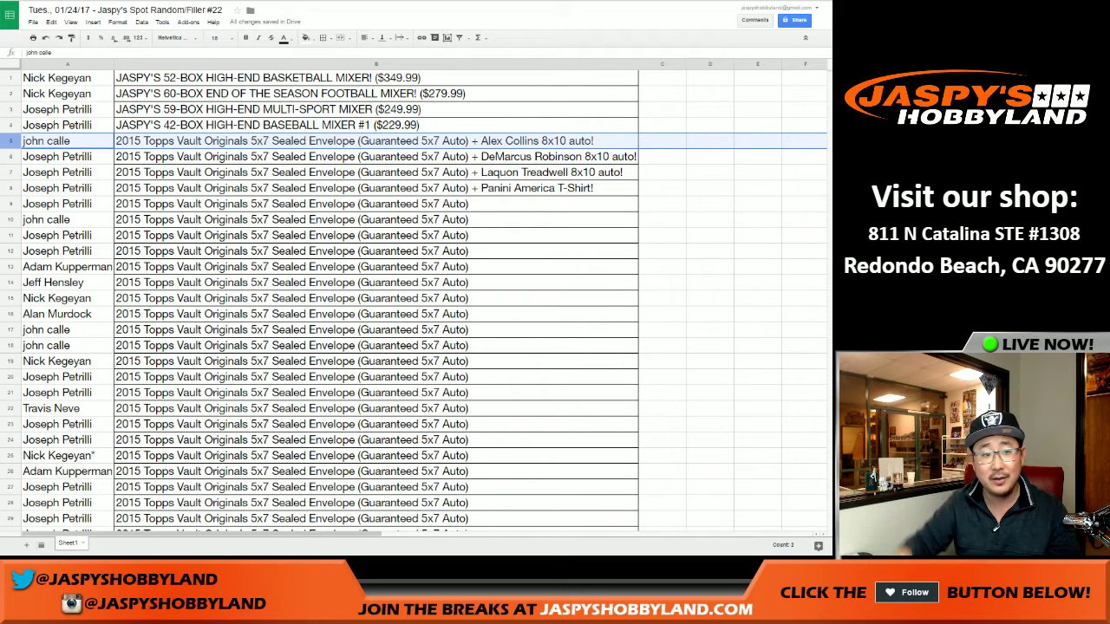
{"action": "left_click", "coordinate": [10, 157]}
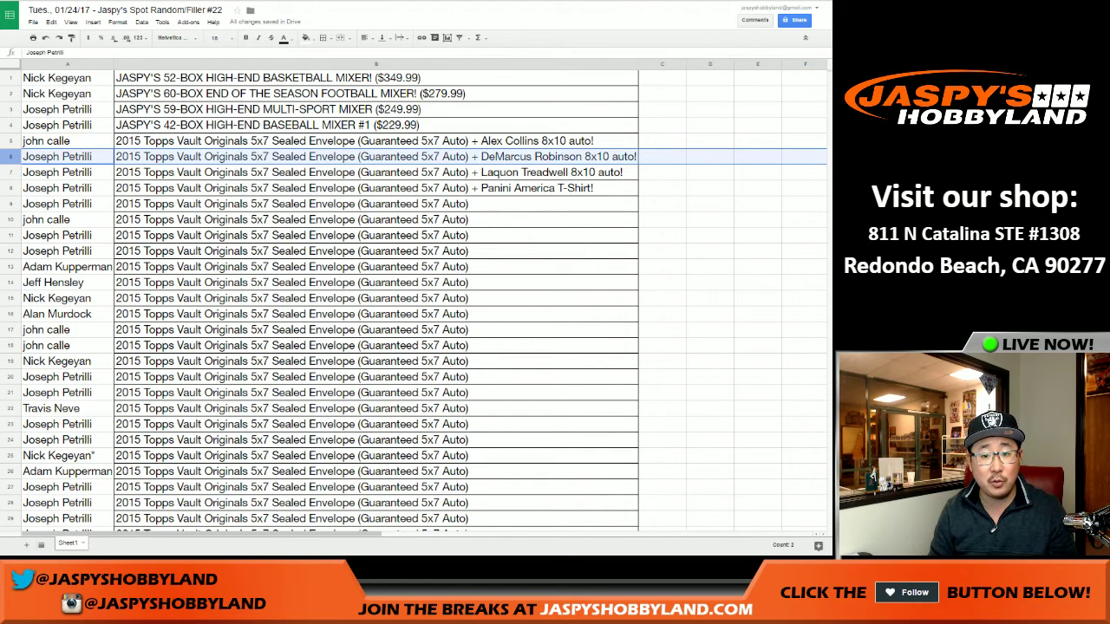
{"action": "key", "text": "shift+Down"}
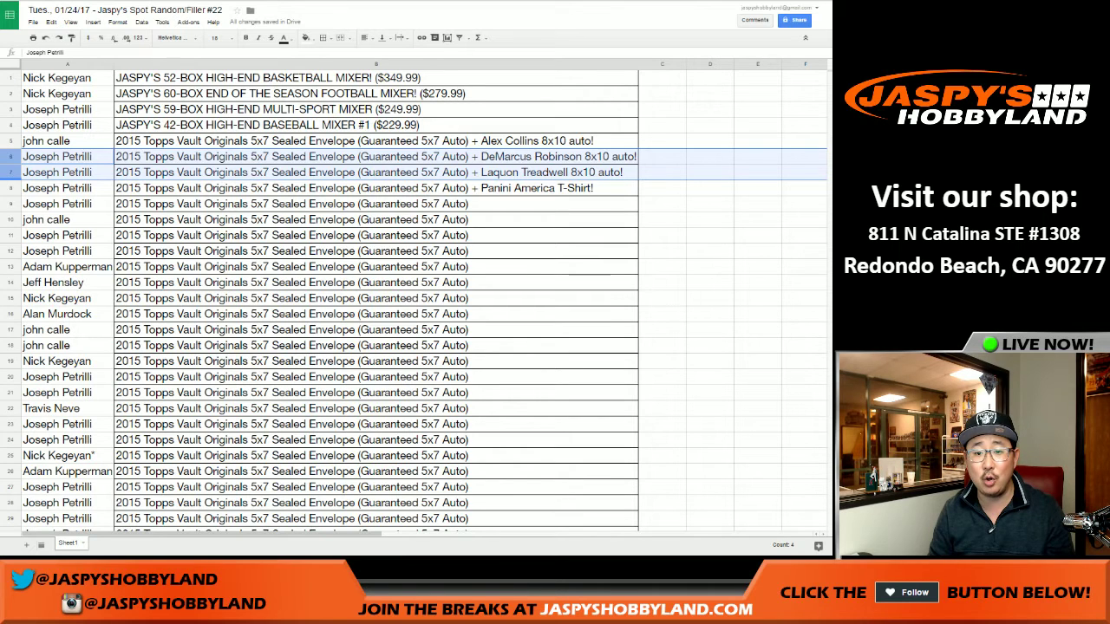
{"action": "key", "text": "shift+Down"}
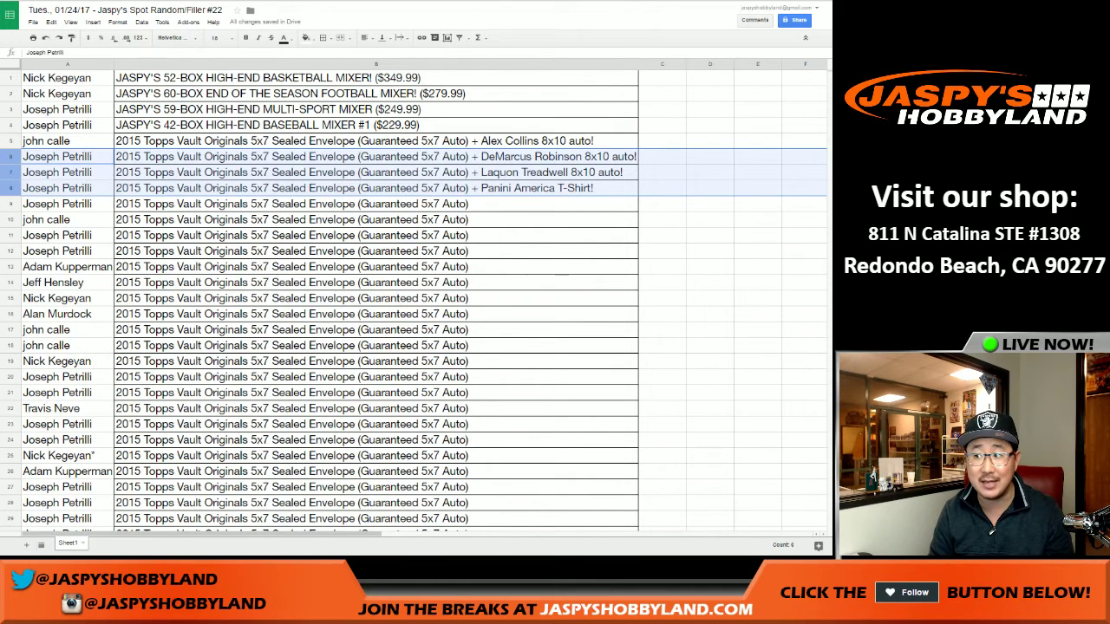
Step: Highlight rows 9 to 36 to review the names matched with the plain 2015 Topps Vault Originals envelopes
{"action": "left_click", "coordinate": [11, 204]}
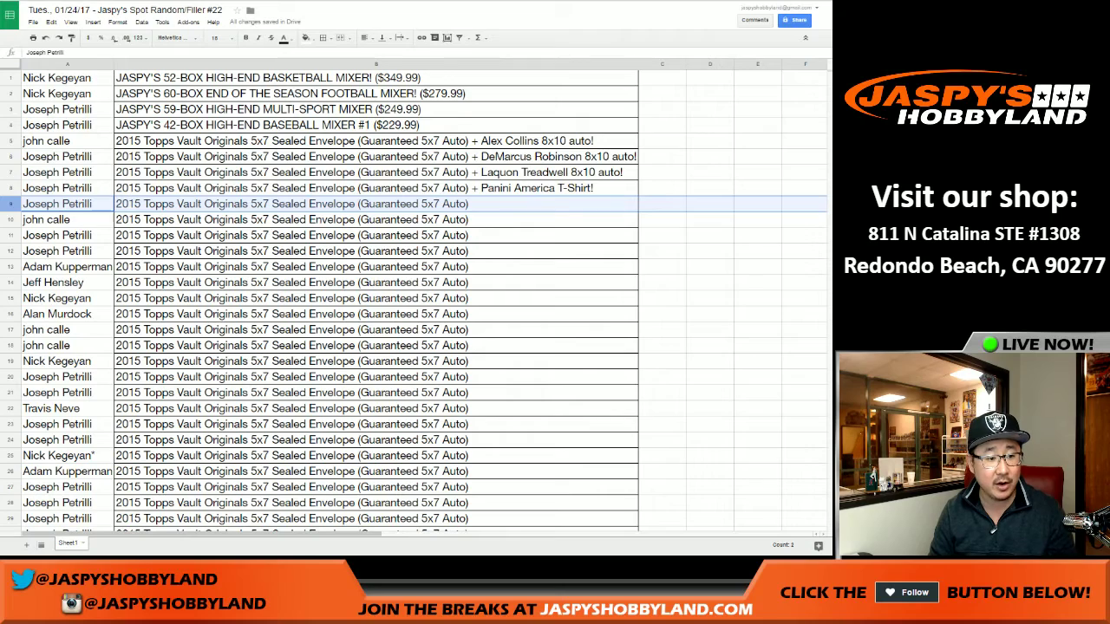
{"action": "scroll", "coordinate": [347, 304], "scroll_direction": "down", "scroll_amount": 5}
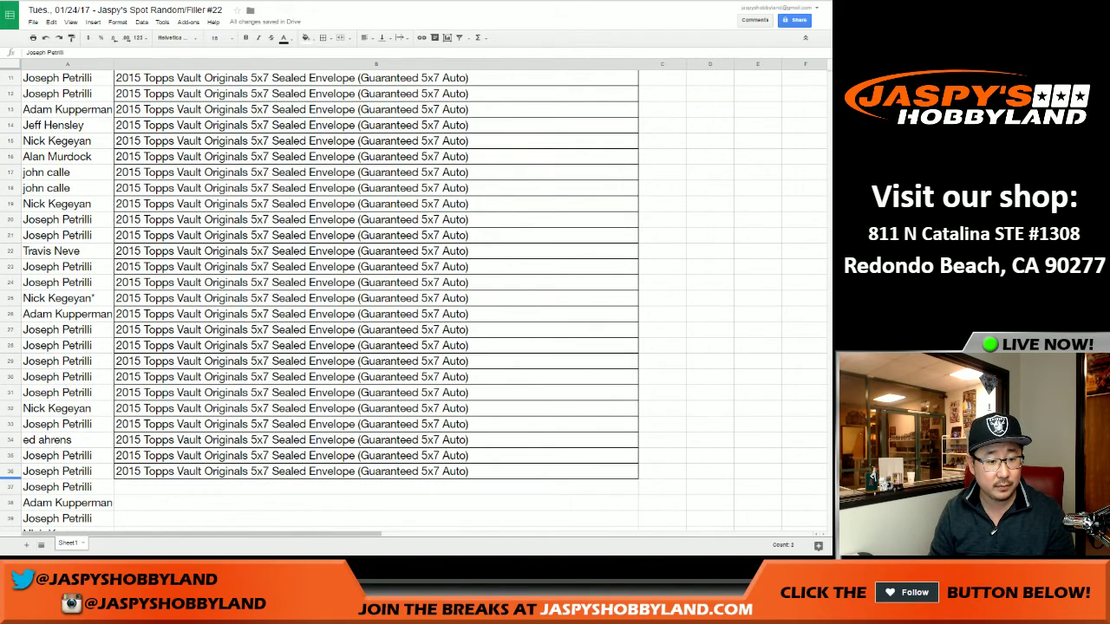
{"action": "left_click", "coordinate": [10, 471], "text": "shift"}
{"action": "scroll", "coordinate": [347, 304], "scroll_direction": "down", "scroll_amount": 4}
{"action": "scroll", "coordinate": [347, 304], "scroll_direction": "up", "scroll_amount": 7}
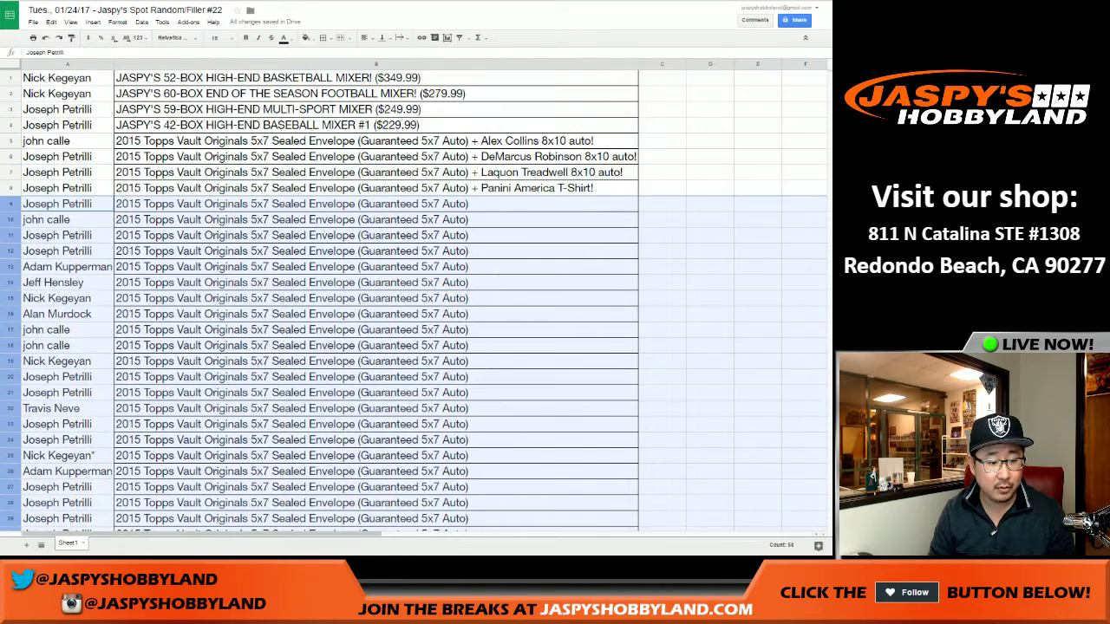
Step: Copy the 2015 Topps Vault Originals 5x7 Sealed Envelope prize into the empty cells B37 to B40
{"action": "scroll", "coordinate": [347, 303], "scroll_direction": "down", "scroll_amount": 6}
{"action": "left_click_drag", "start_coordinate": [376, 314], "coordinate": [376, 345]}
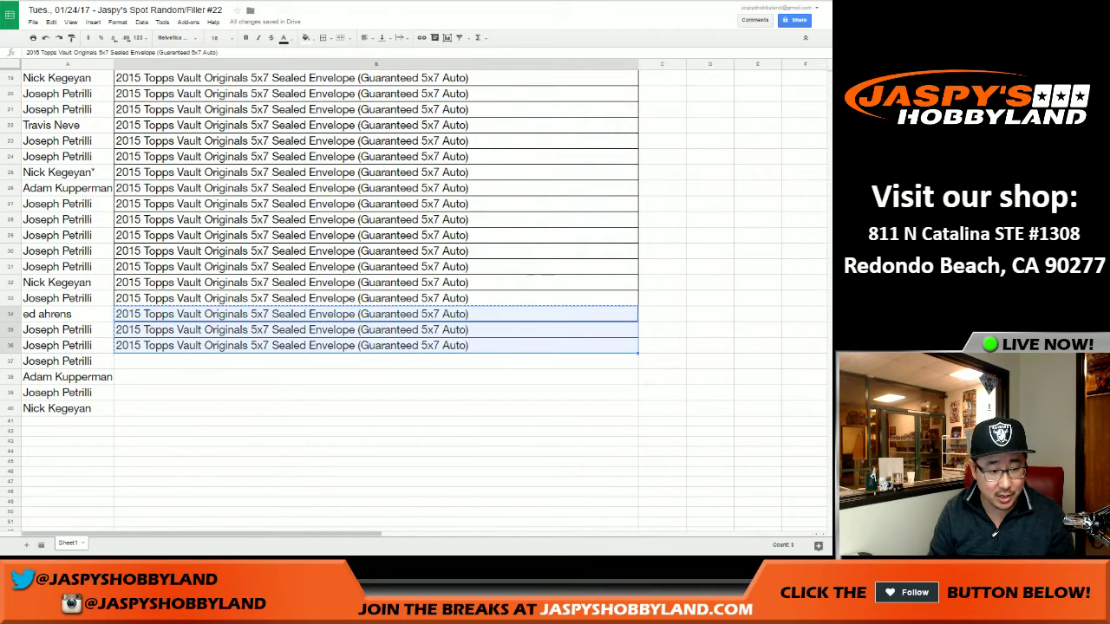
{"action": "left_click", "coordinate": [376, 361]}
{"action": "key", "text": "ctrl+v"}
{"action": "left_click", "coordinate": [377, 408]}
{"action": "left_click", "coordinate": [377, 393]}
{"action": "key", "text": "ctrl+c"}
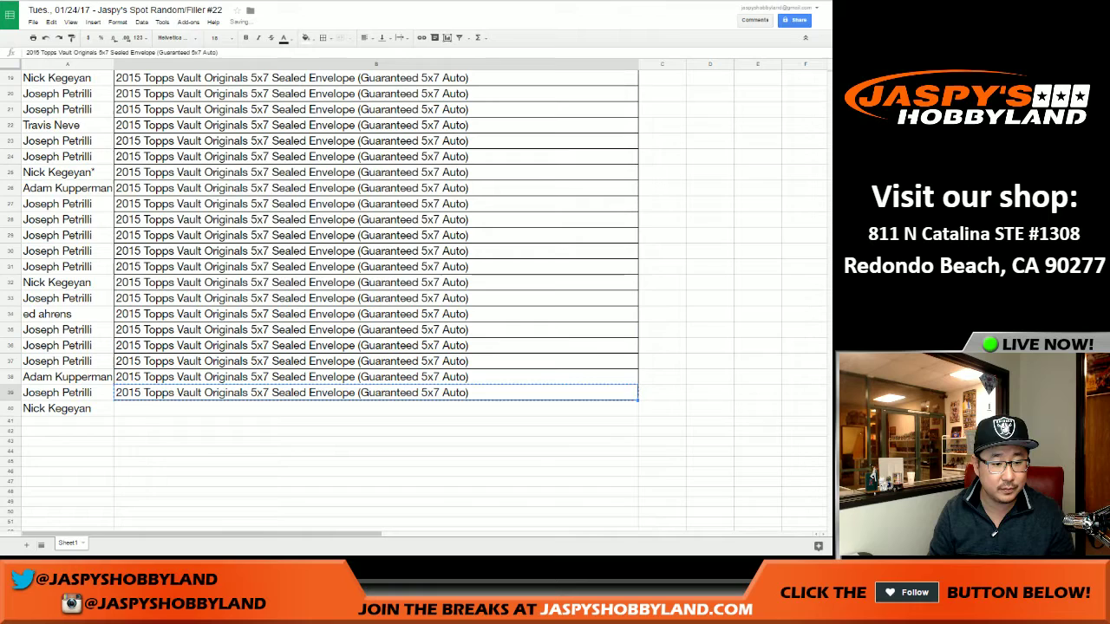
{"action": "left_click", "coordinate": [377, 409]}
{"action": "key", "text": "ctrl+v"}
{"action": "scroll", "coordinate": [376, 347], "scroll_direction": "up", "scroll_amount": 6}
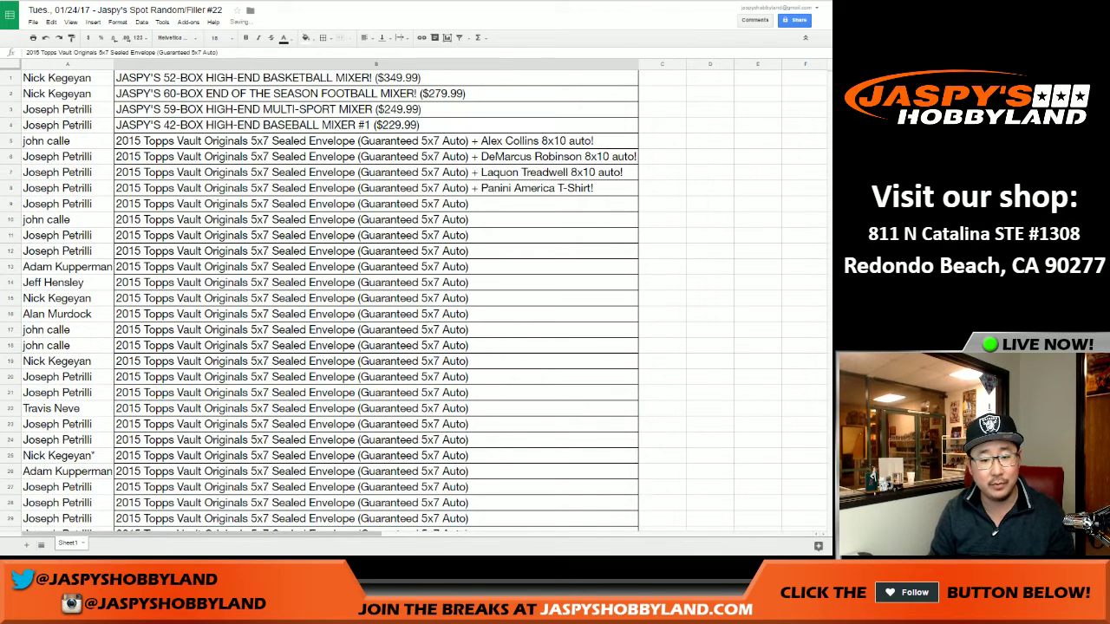
Step: Highlight rows 9 to 40 to review every name matched with a plain sealed envelope
{"action": "scroll", "coordinate": [646, 361], "scroll_direction": "down", "scroll_amount": 7}
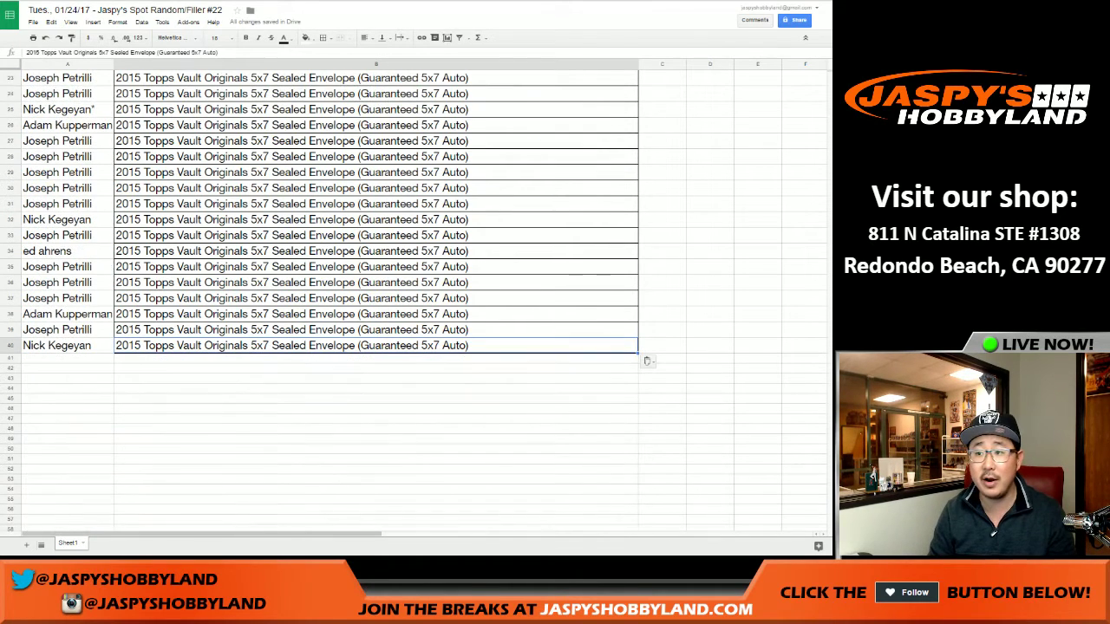
{"action": "left_click", "coordinate": [10, 345]}
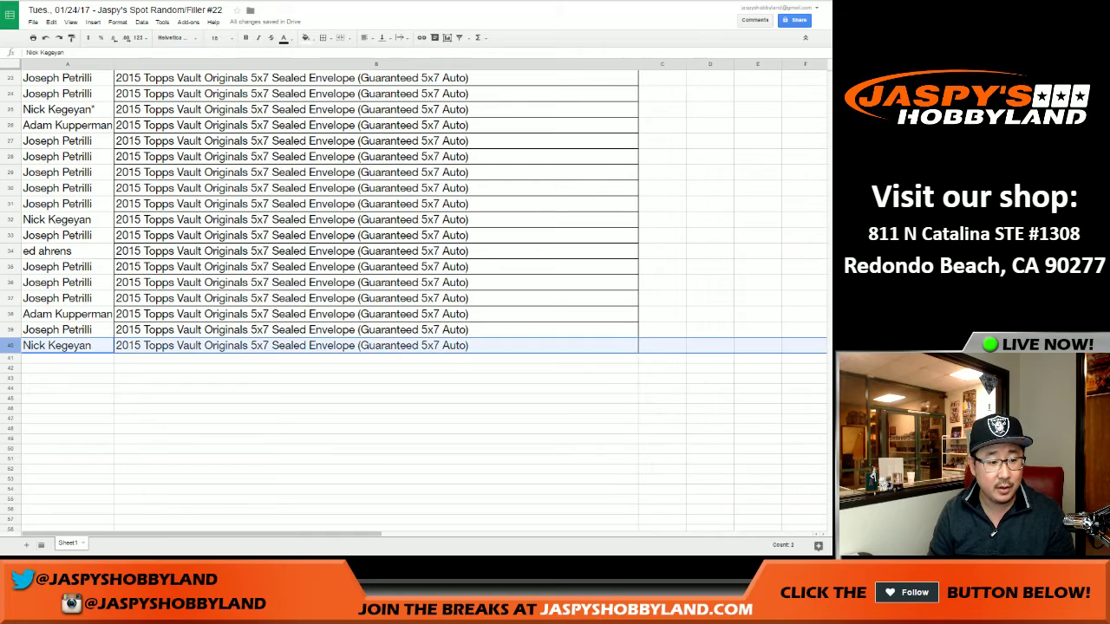
{"action": "scroll", "coordinate": [10, 345], "scroll_direction": "up", "scroll_amount": 5}
{"action": "scroll", "coordinate": [10, 260], "scroll_direction": "up", "scroll_amount": 1}
{"action": "left_click", "coordinate": [11, 142], "text": "shift"}
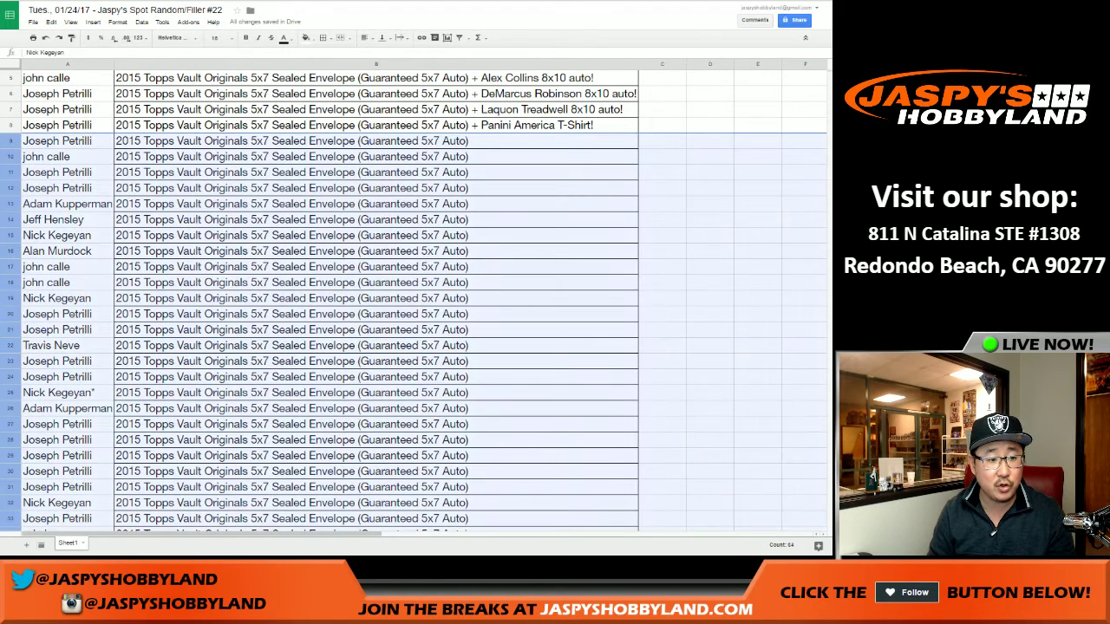
{"action": "scroll", "coordinate": [415, 299], "scroll_direction": "down", "scroll_amount": 5}
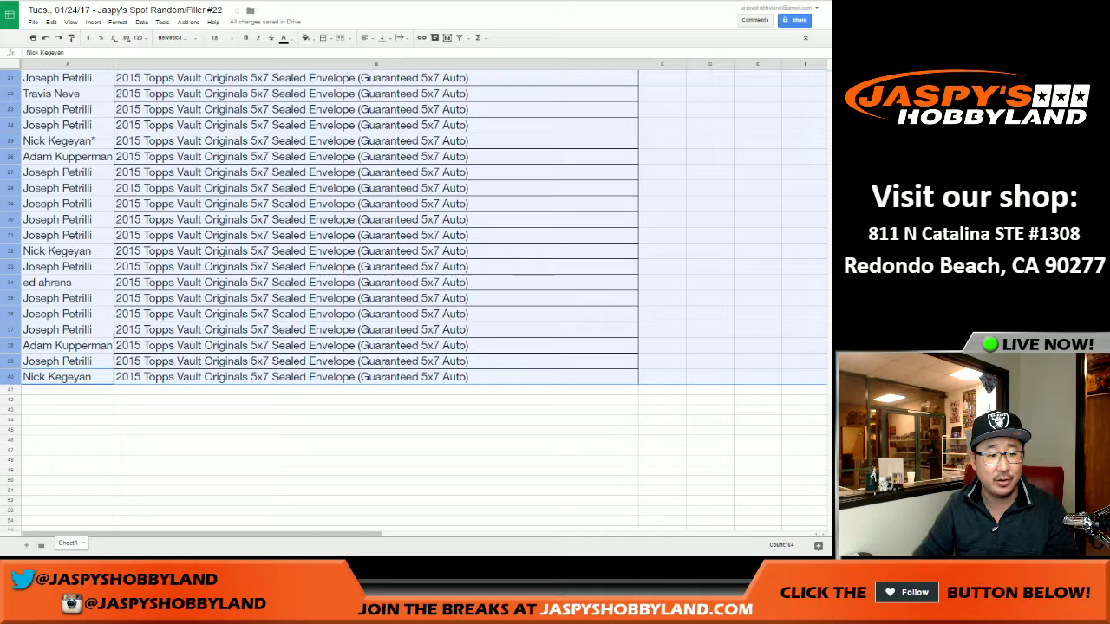
{"action": "scroll", "coordinate": [415, 299], "scroll_direction": "up", "scroll_amount": 2}
{"action": "scroll", "coordinate": [415, 299], "scroll_direction": "up", "scroll_amount": 5}
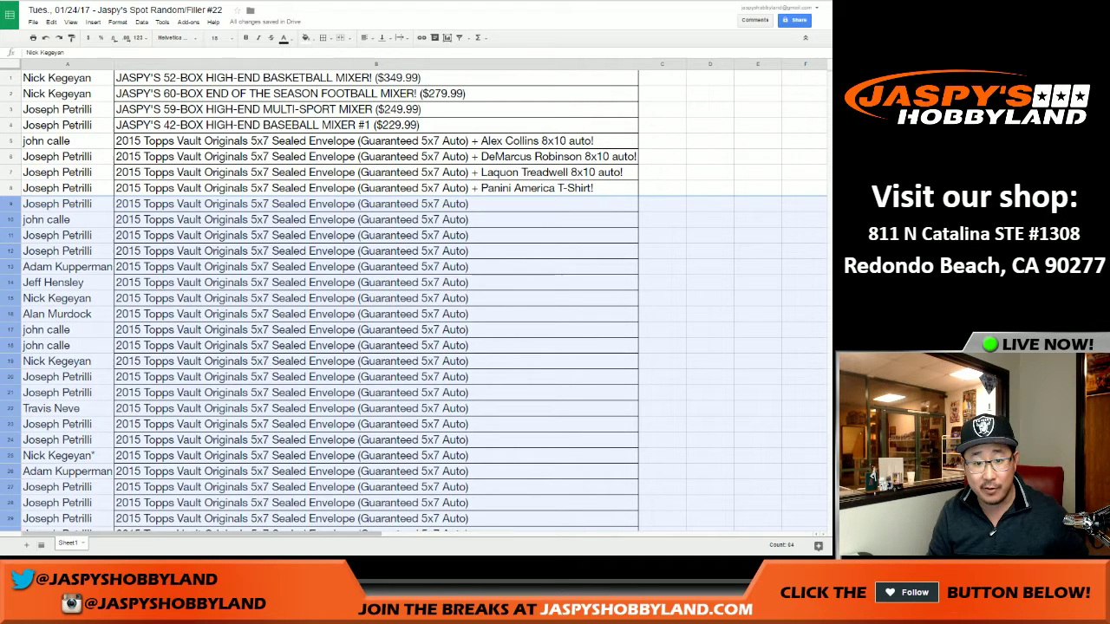
Step: Recap the bonus envelopes in rows 5 to 8 and the mixer spots in rows 1 to 4, then clear the row highlight
{"action": "left_click", "coordinate": [10, 141]}
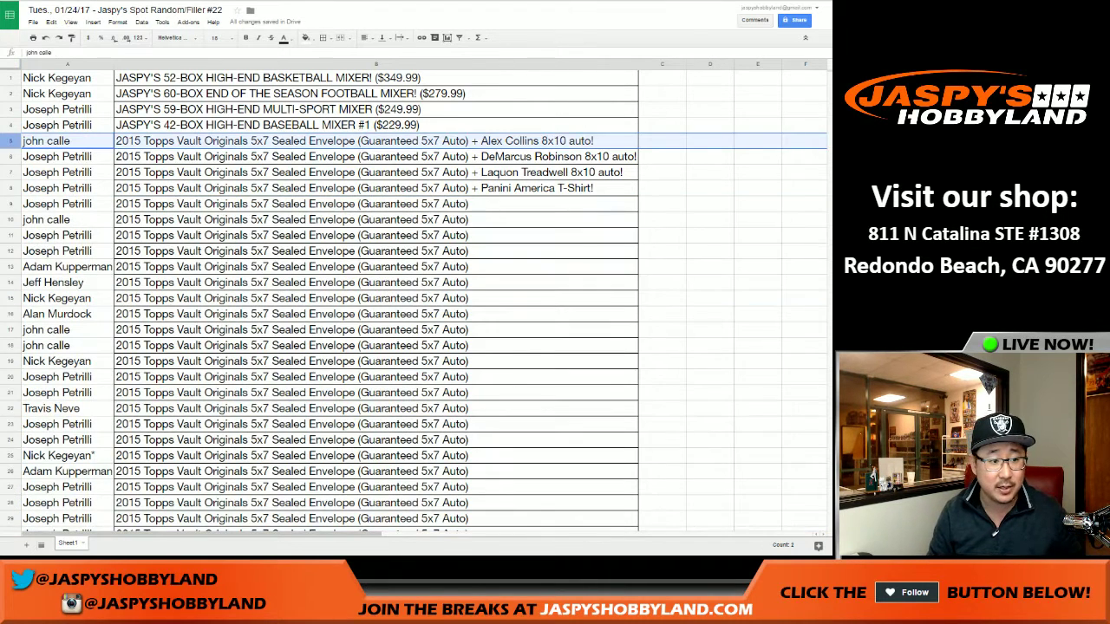
{"action": "left_click", "coordinate": [11, 188], "text": "shift"}
{"action": "left_click", "coordinate": [10, 78]}
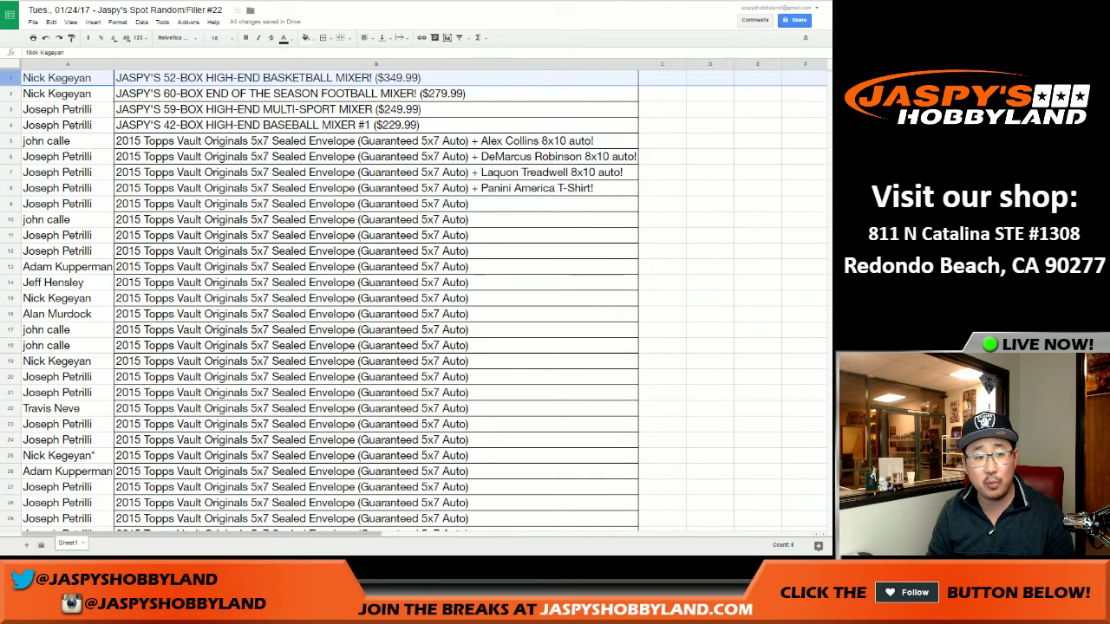
{"action": "left_click", "coordinate": [10, 125], "text": "shift"}
{"action": "left_click", "coordinate": [521, 219]}
{"action": "scroll", "coordinate": [520, 219], "scroll_direction": "down", "scroll_amount": 5}
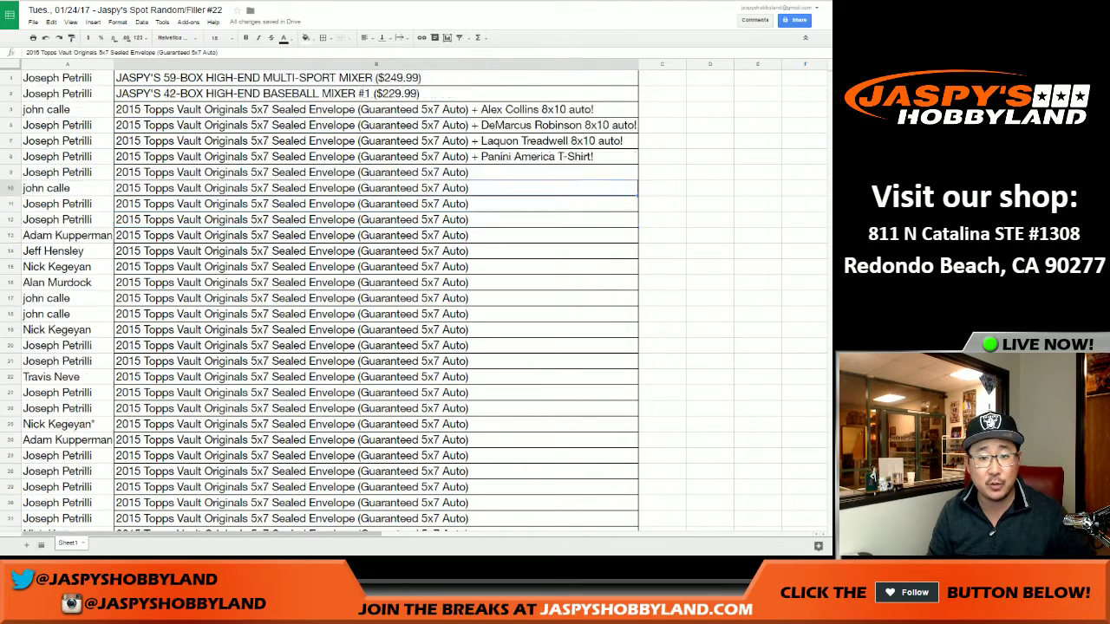
{"action": "scroll", "coordinate": [373, 274], "scroll_direction": "up", "scroll_amount": 6}
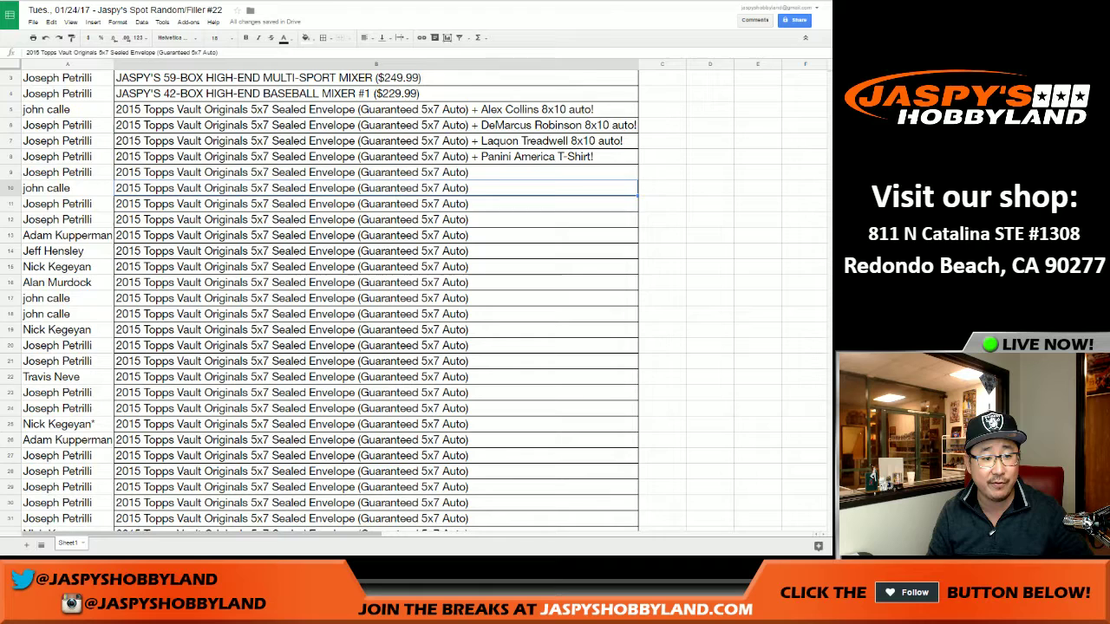